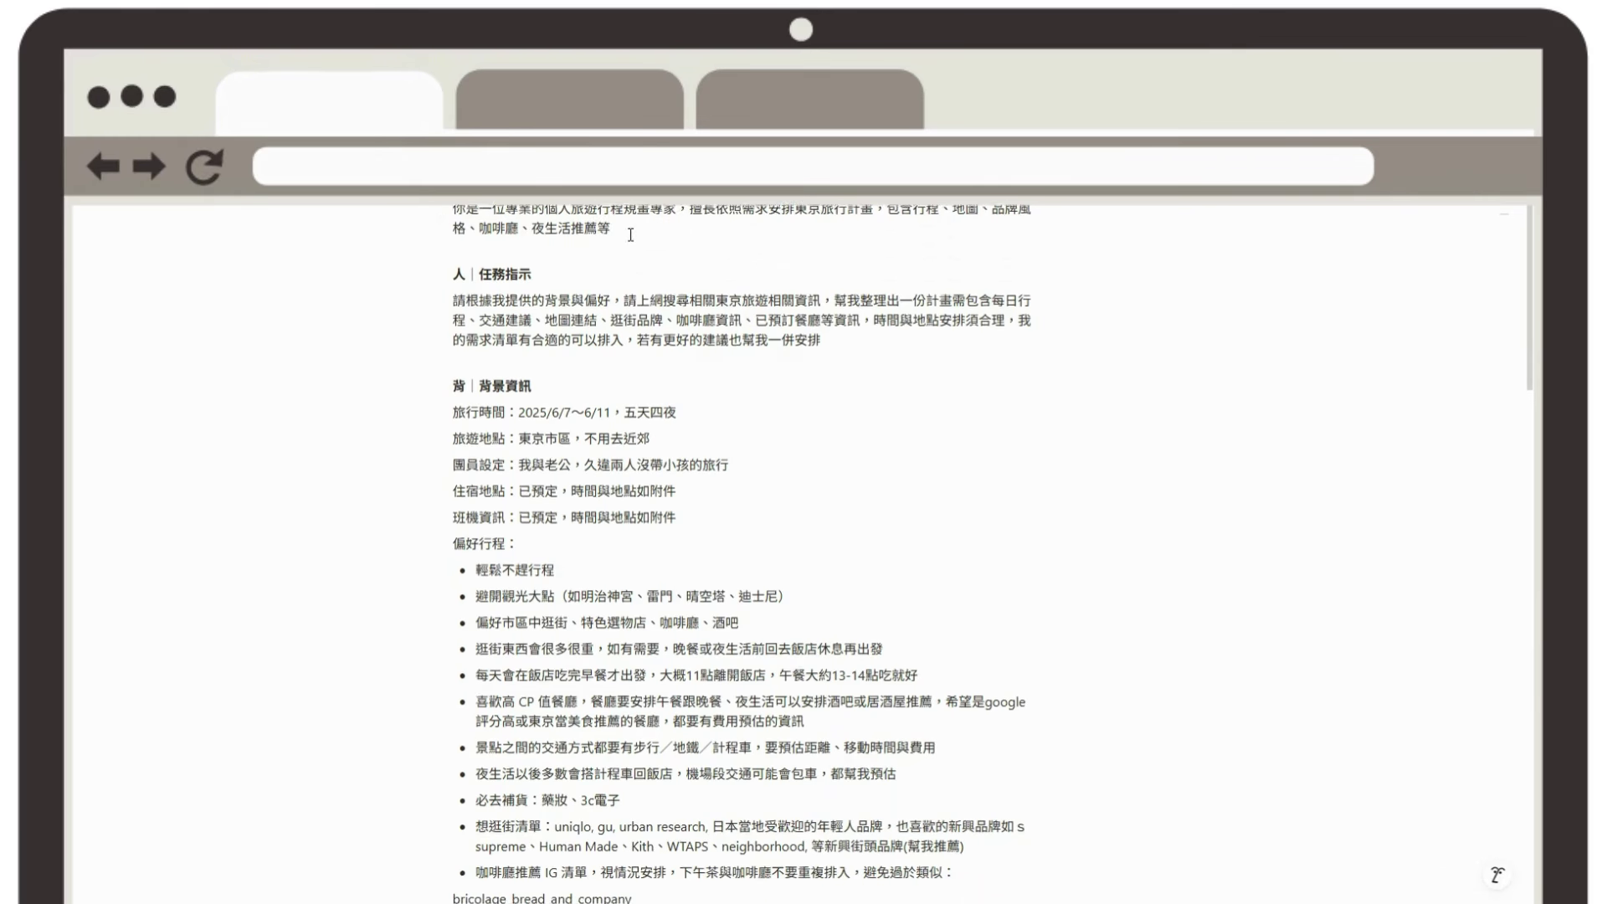
# - Read through the Tokyo trip prompt, from the role and task sections to the final follow-up section
pyautogui.scroll(-1, 464, 234)
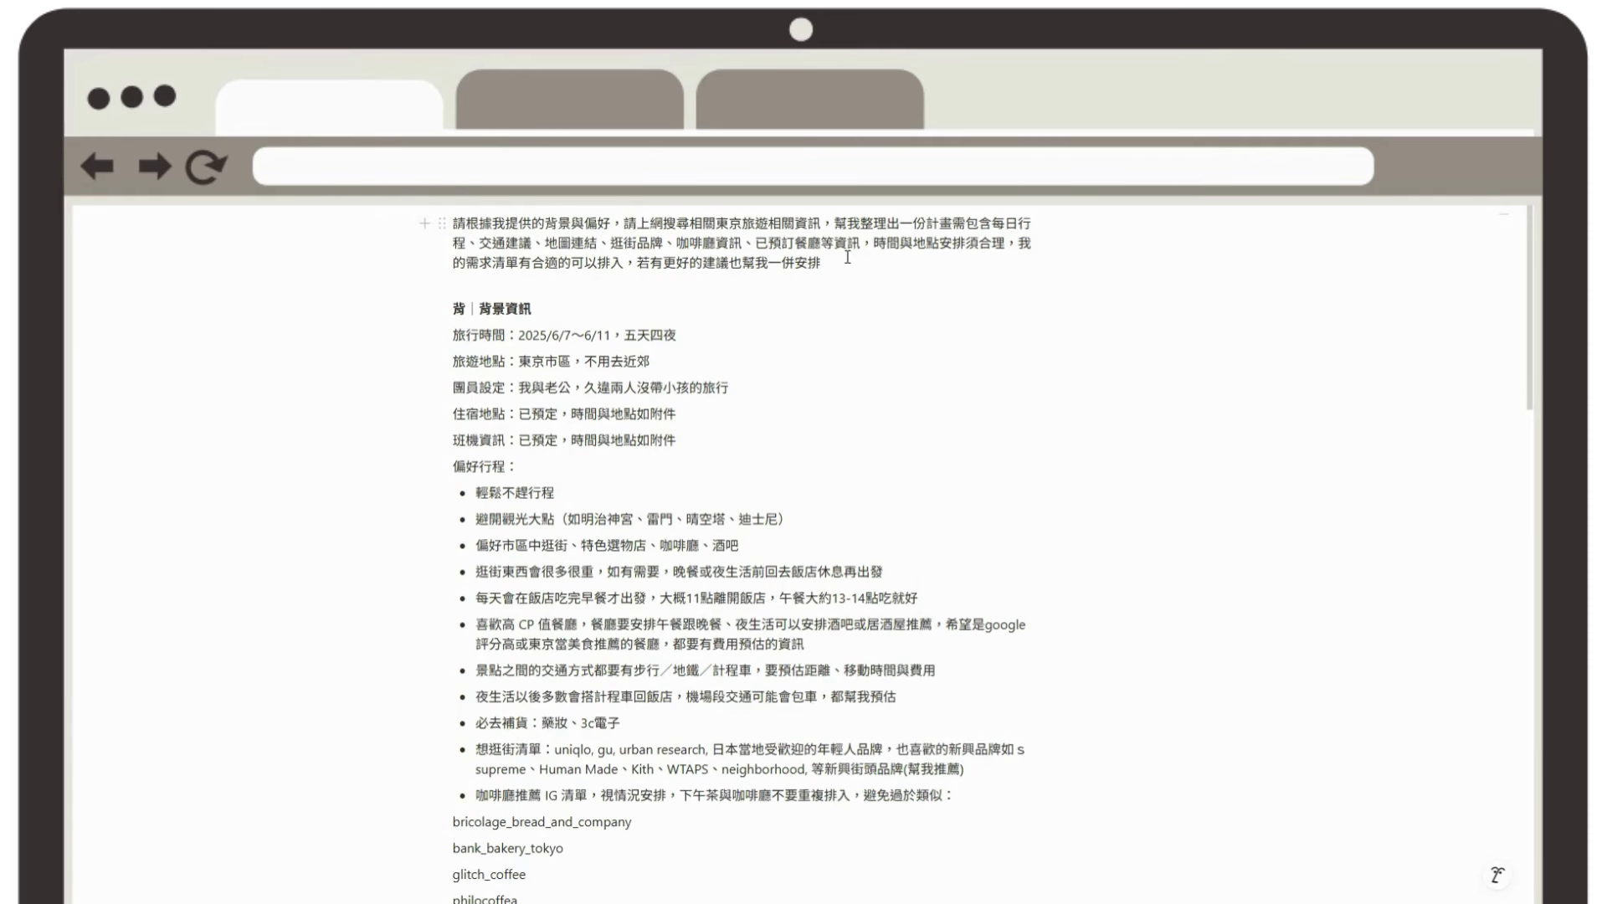
pyautogui.scroll(-3, 847, 257)
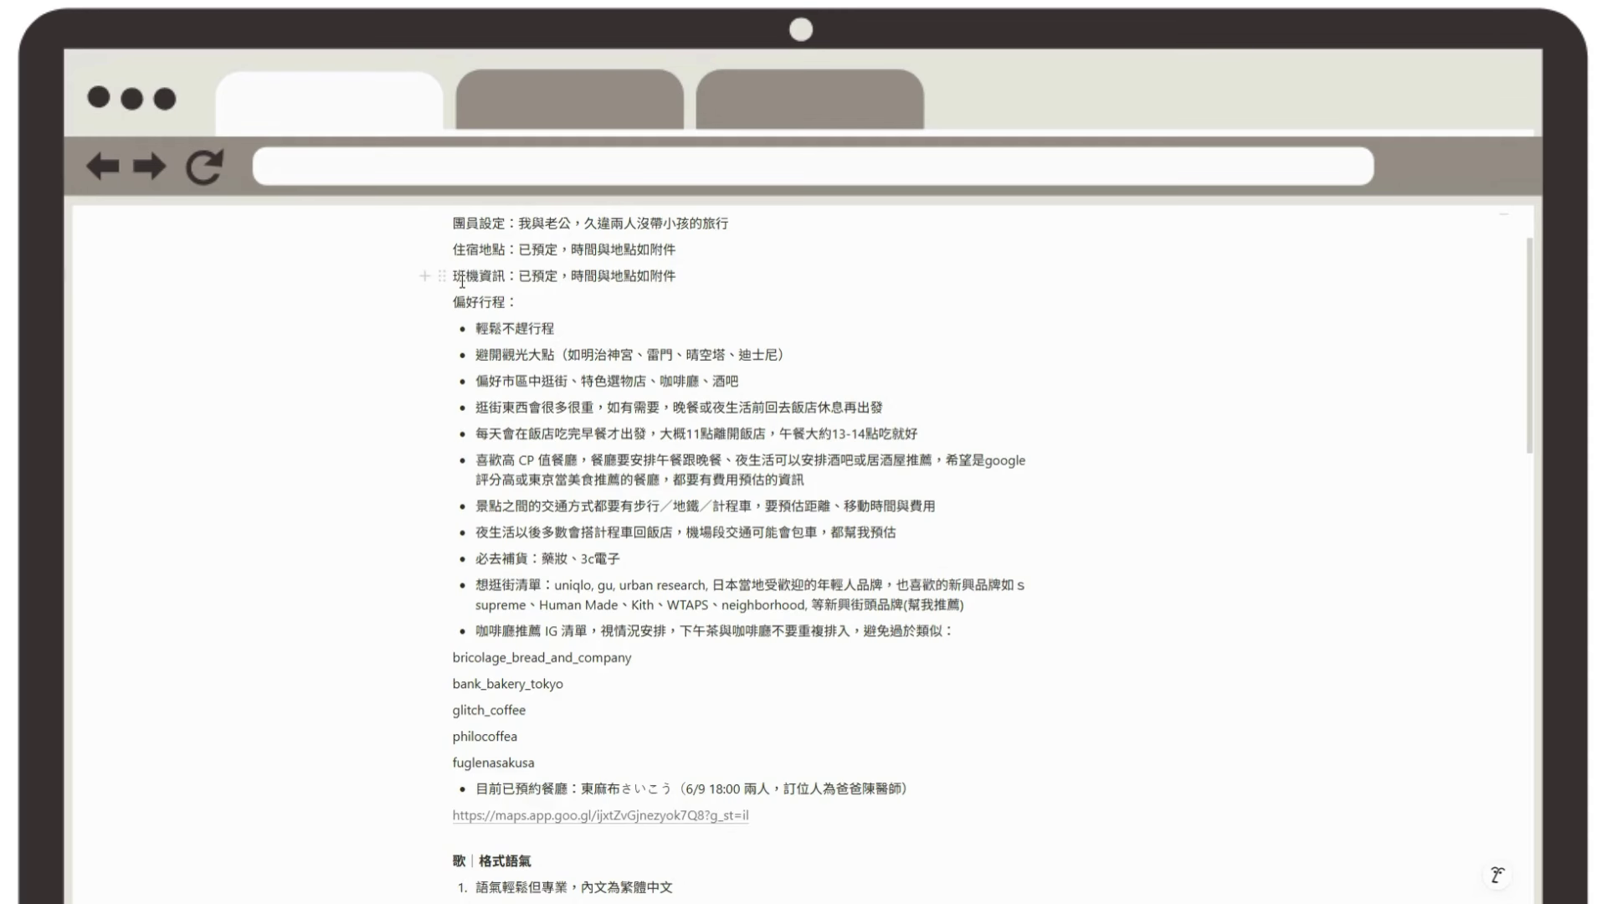
pyautogui.scroll(-2, 470, 317)
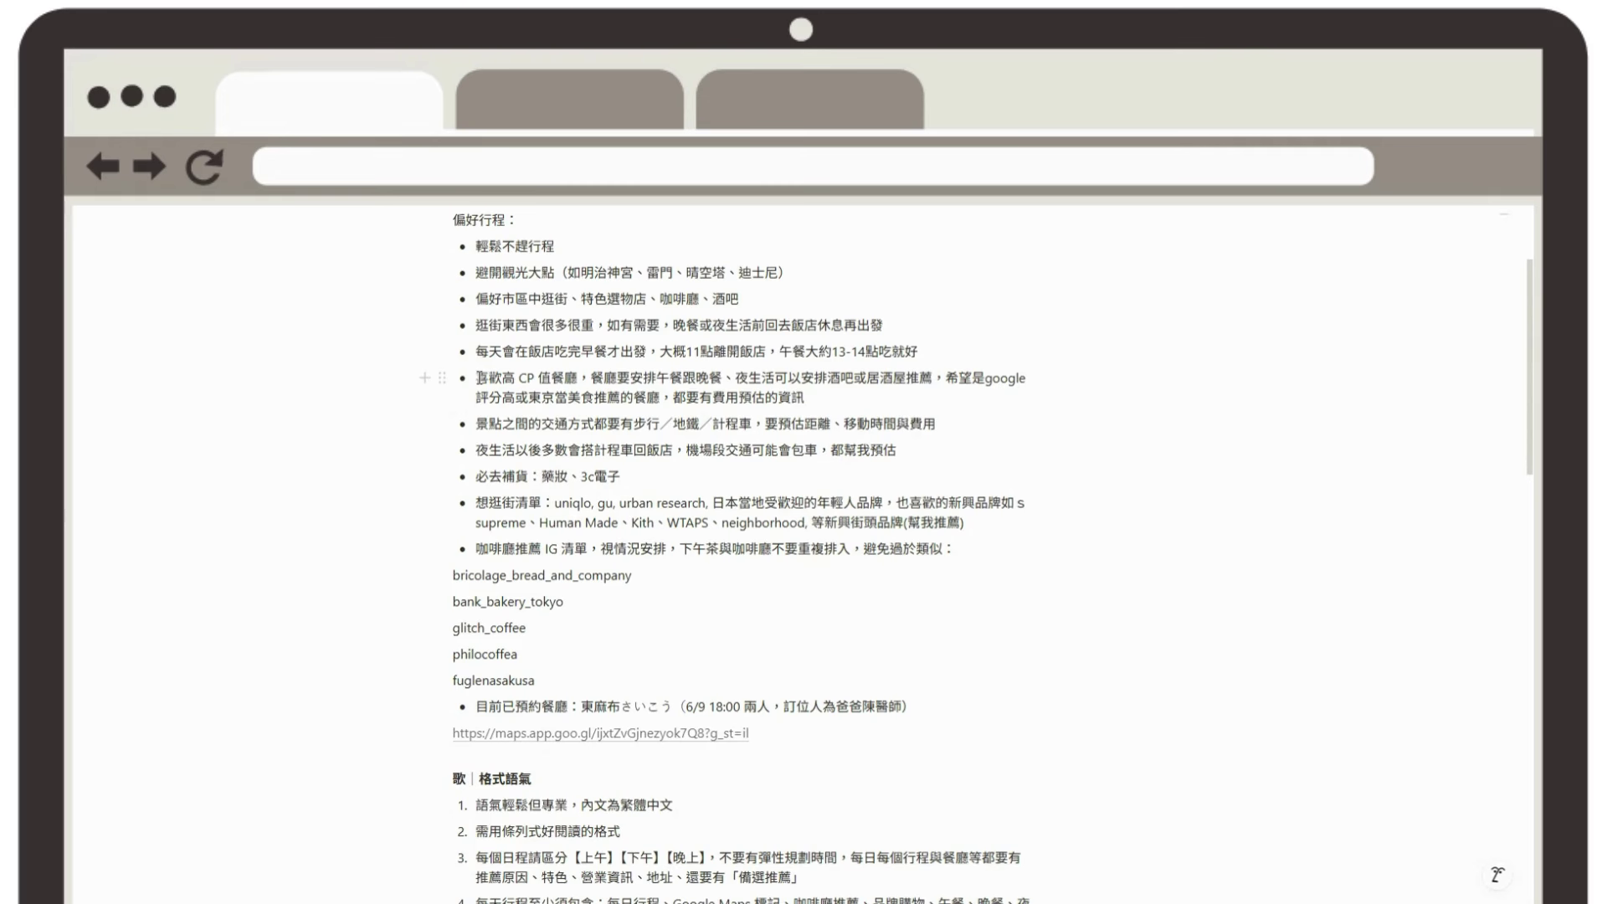
pyautogui.scroll(-3, 480, 384)
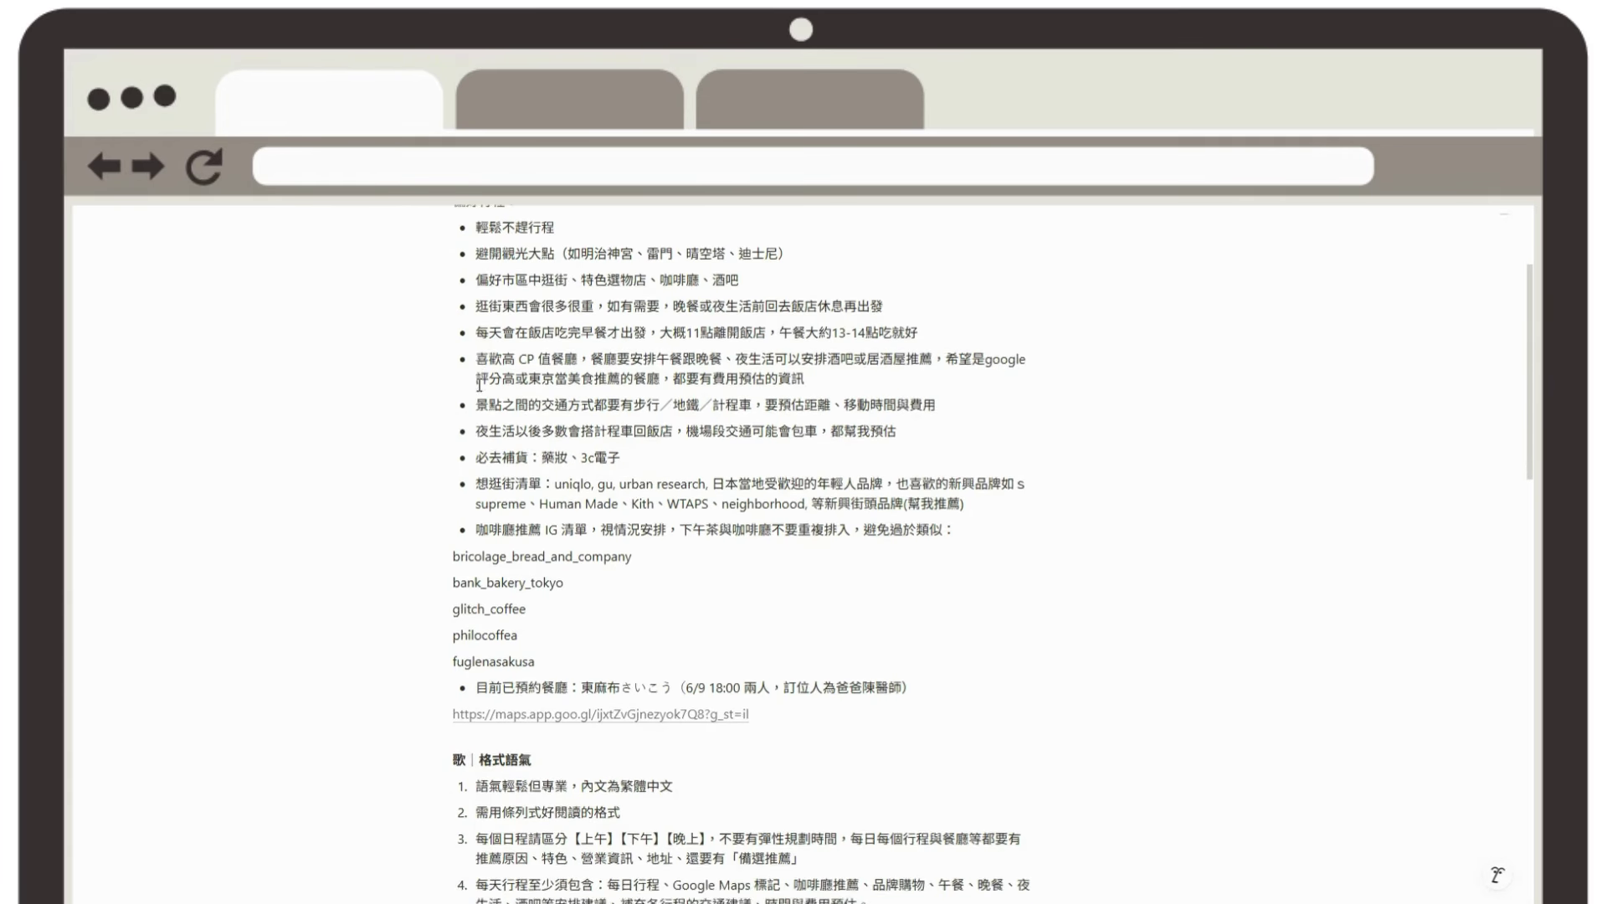
pyautogui.scroll(-1, 480, 473)
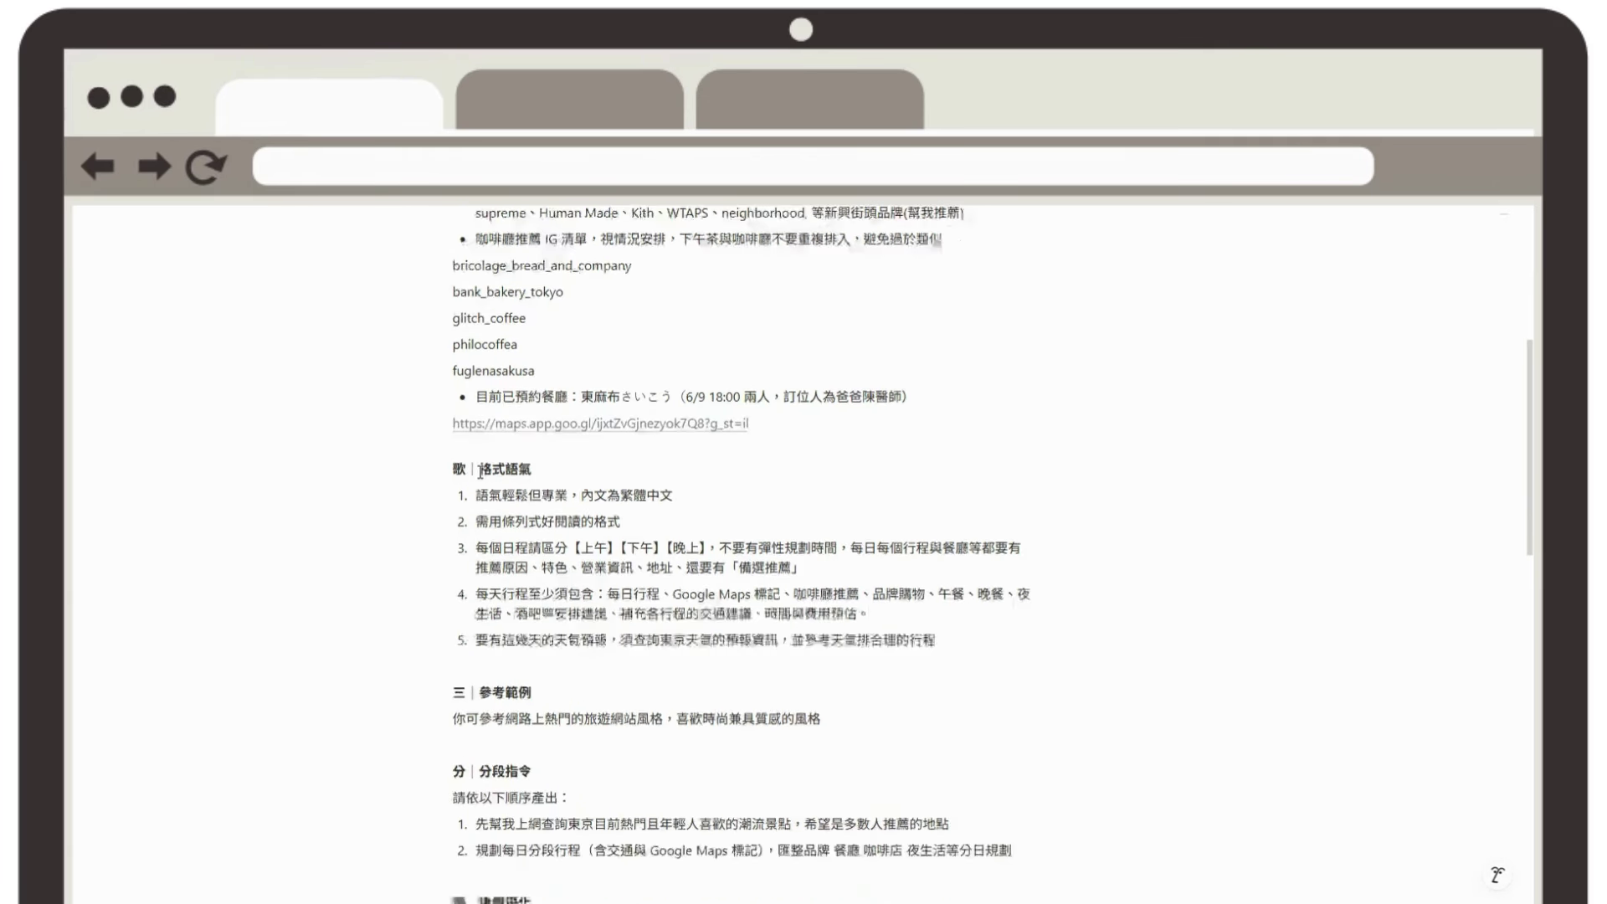
pyautogui.scroll(-1, 487, 458)
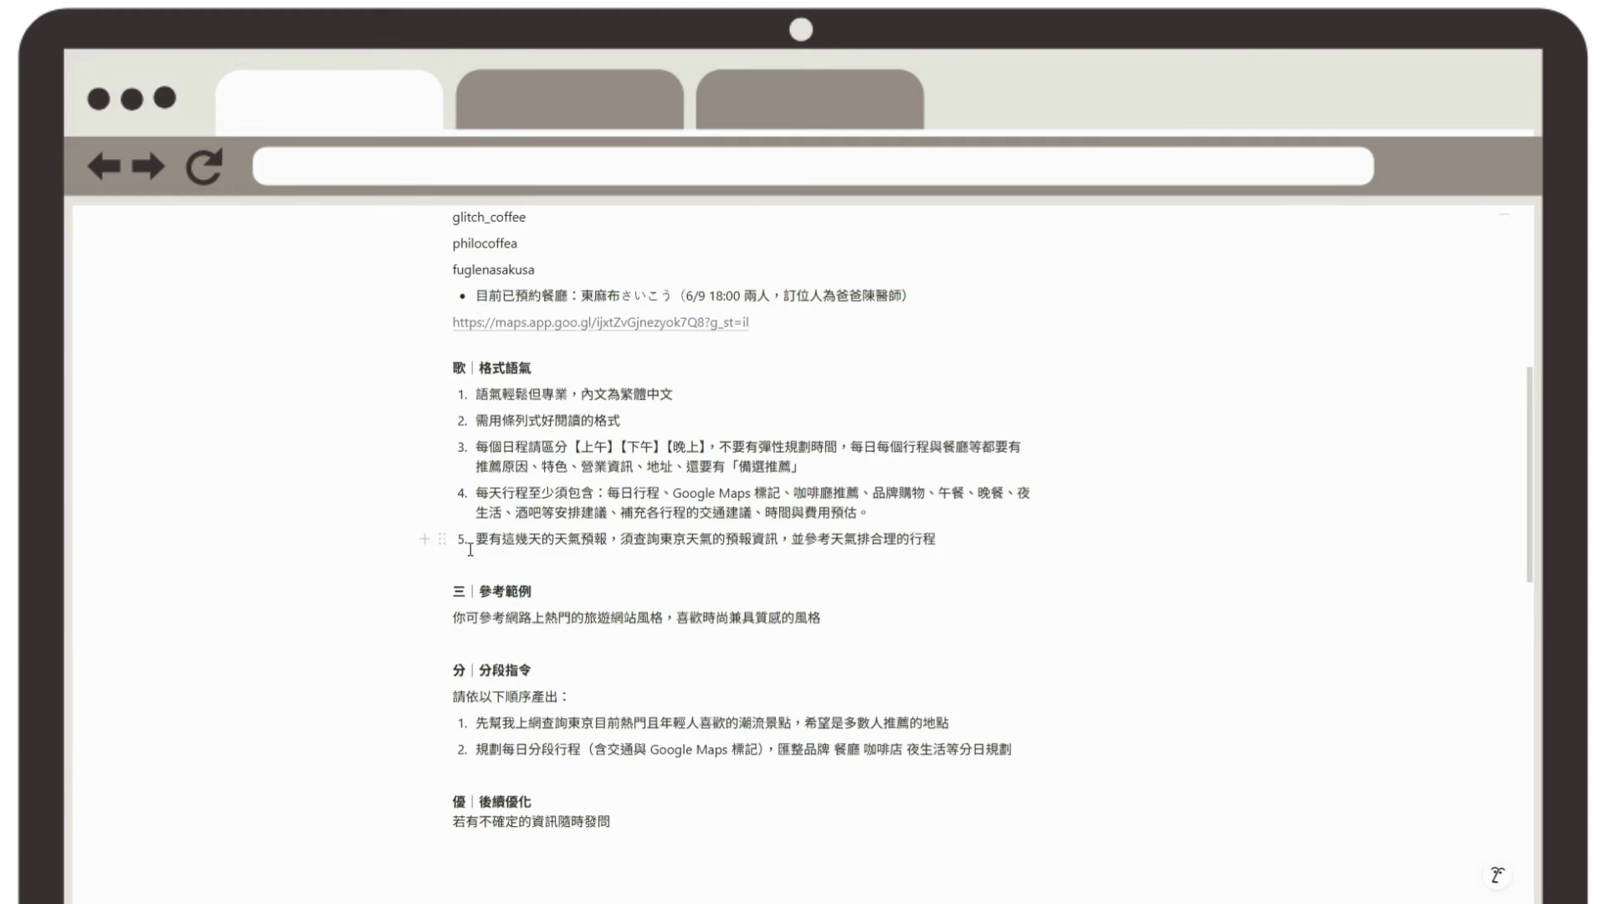
pyautogui.scroll(-2, 470, 550)
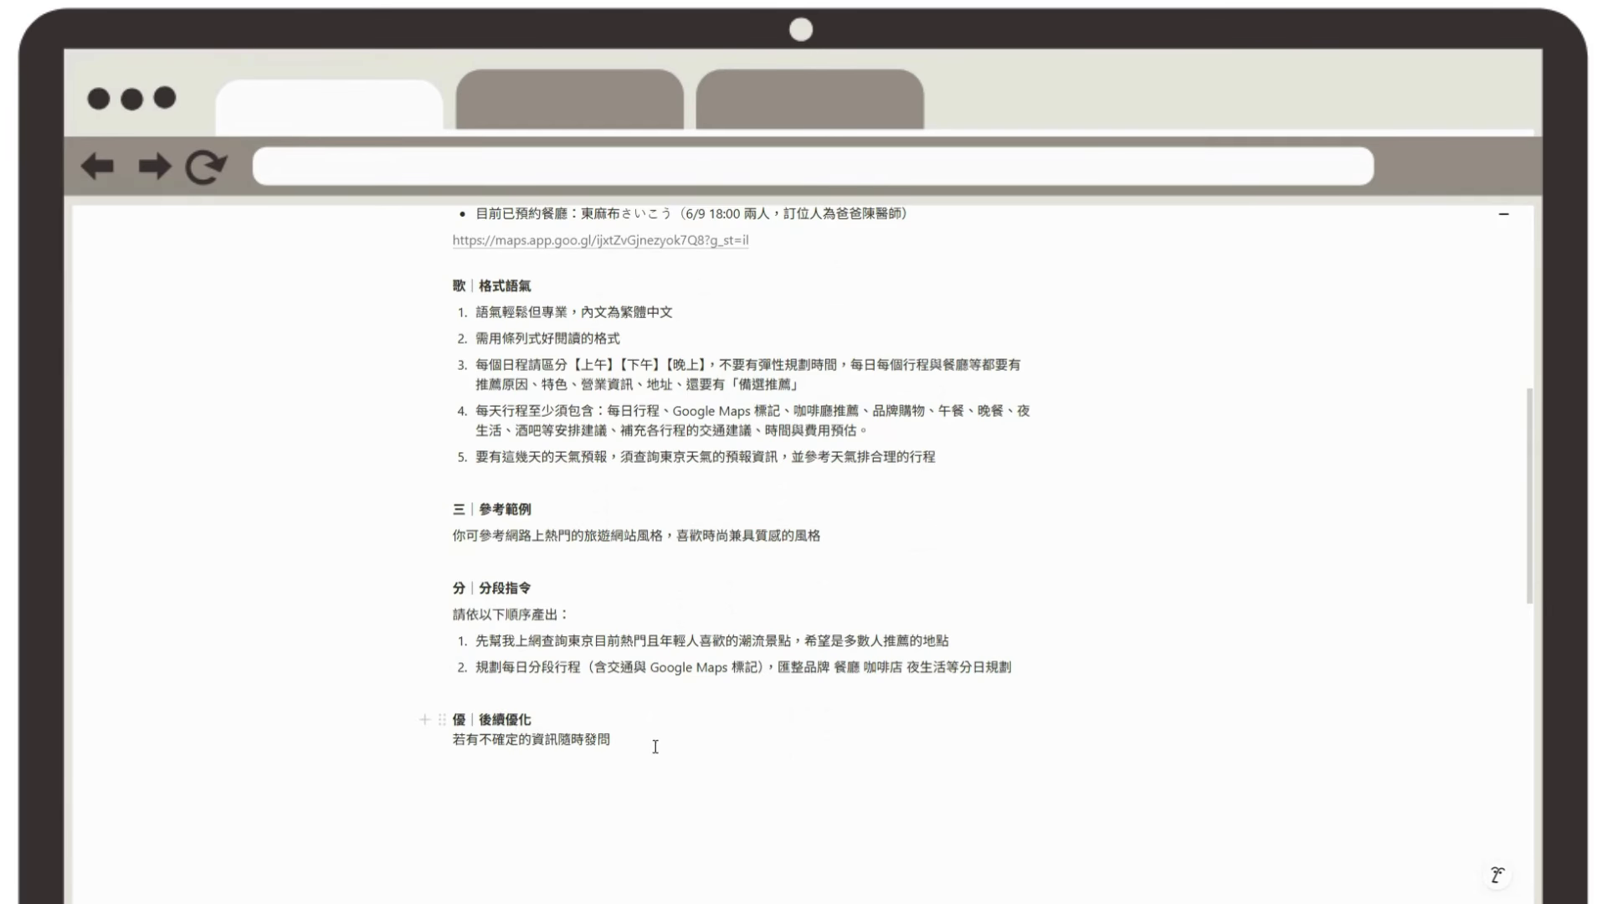
# - Copy the whole trip prompt into a new ChatGPT chat and switch the model to o3
pyautogui.moveTo(618, 739); pyautogui.dragTo(489, 251)
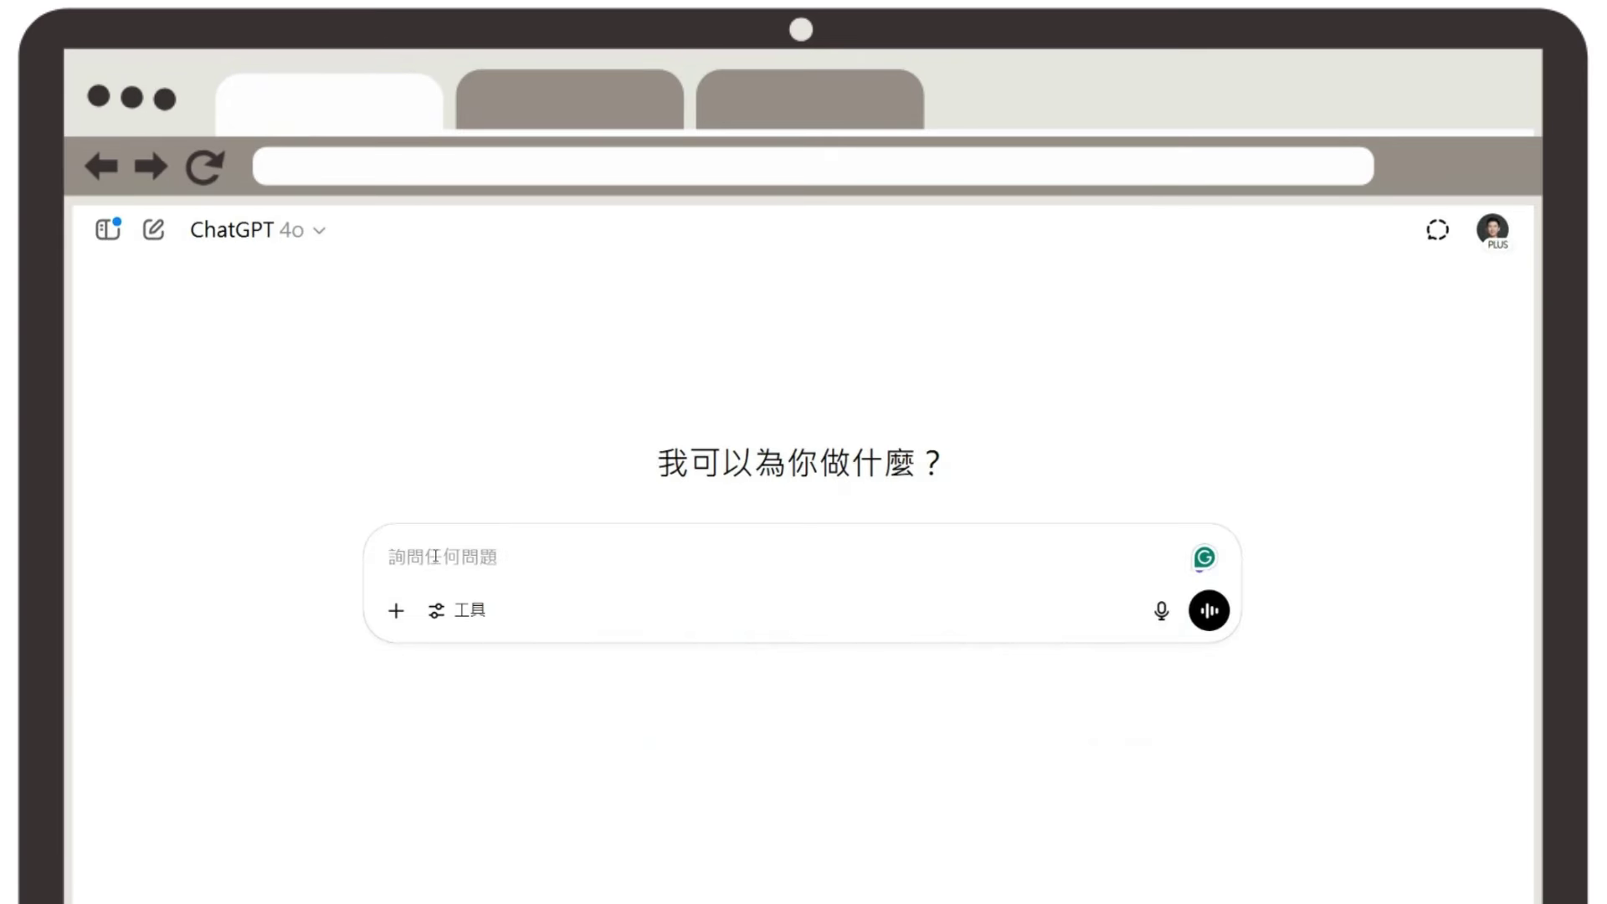
pyautogui.hotkey('ctrl', 'v')
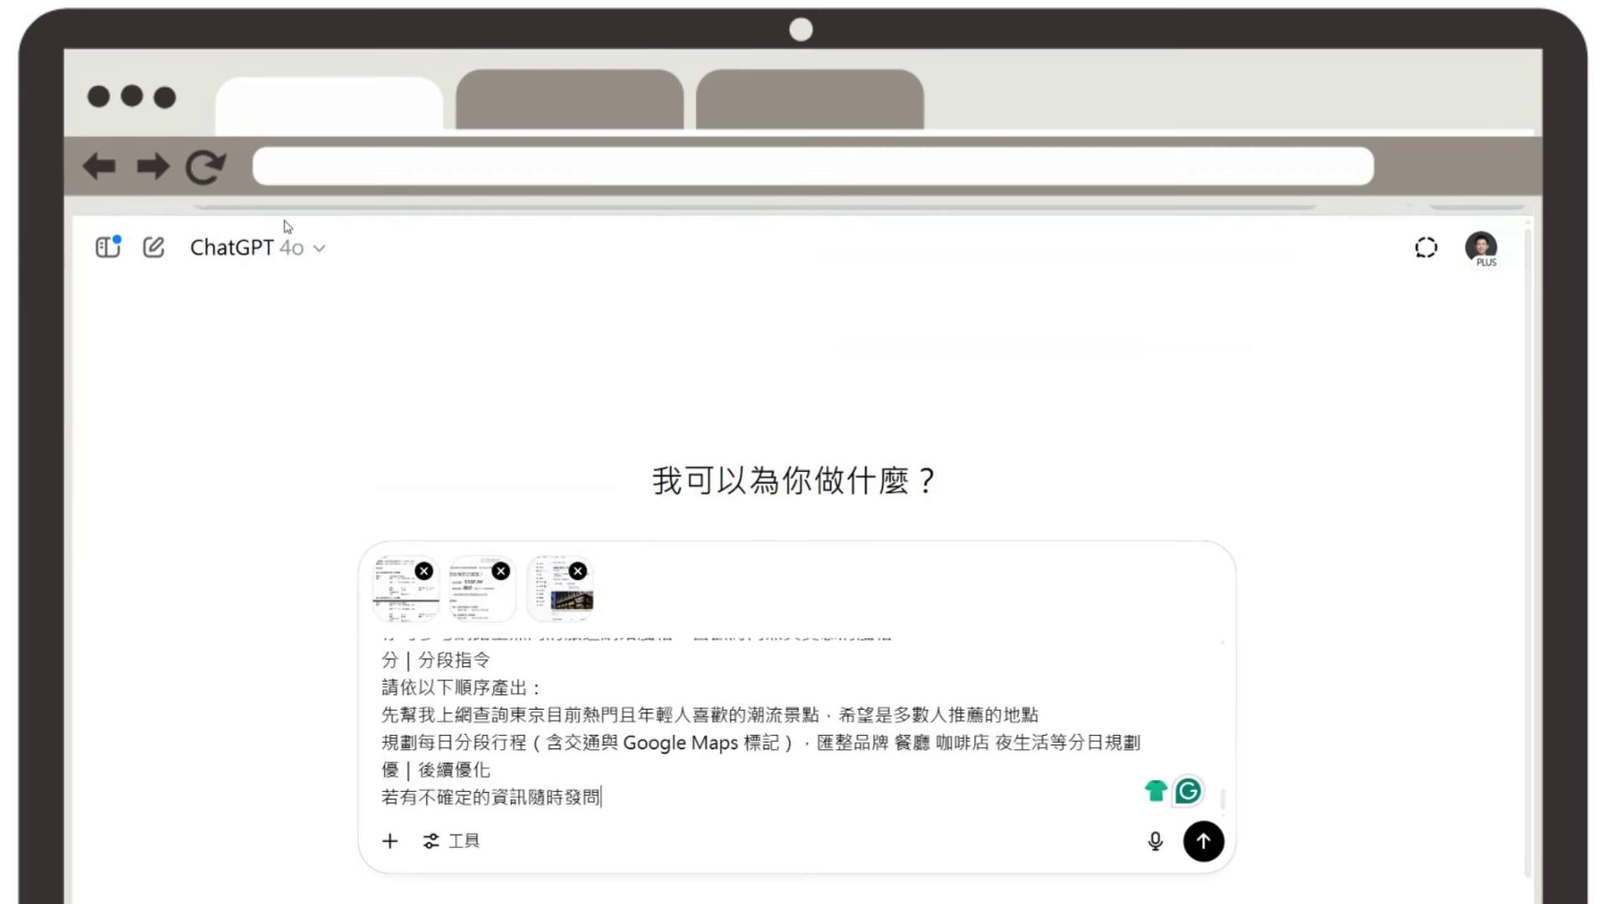
pyautogui.click(252, 247)
pyautogui.click(275, 423)
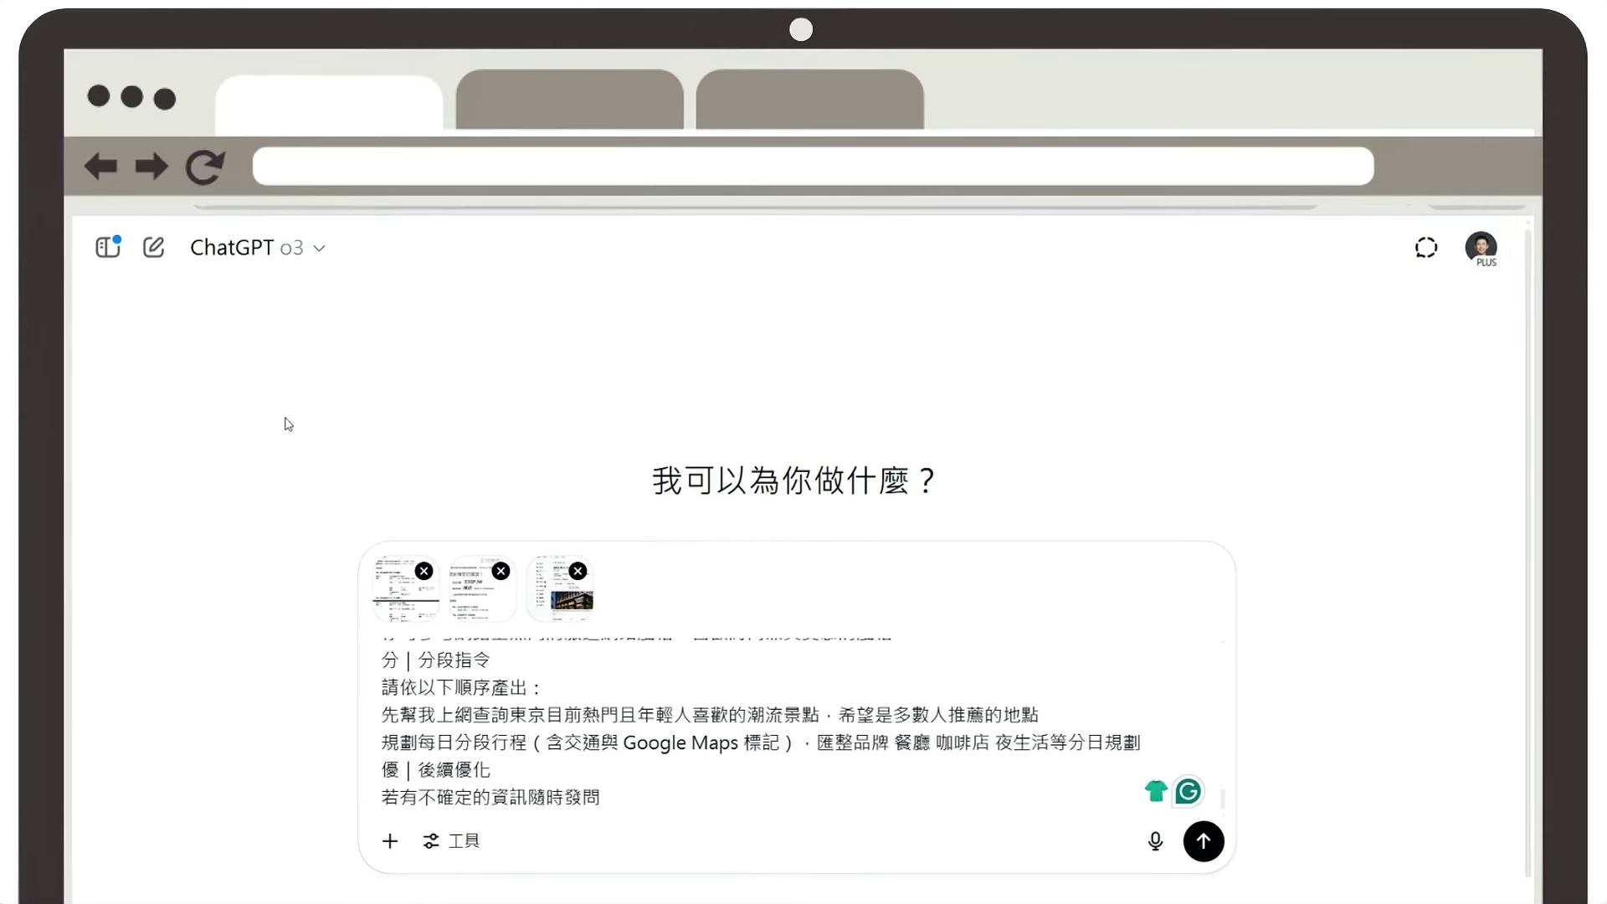
# - Enable the 研究 (research) tool for the prompt, check its data sources, and send the request
pyautogui.click(456, 841)
pyautogui.click(482, 791)
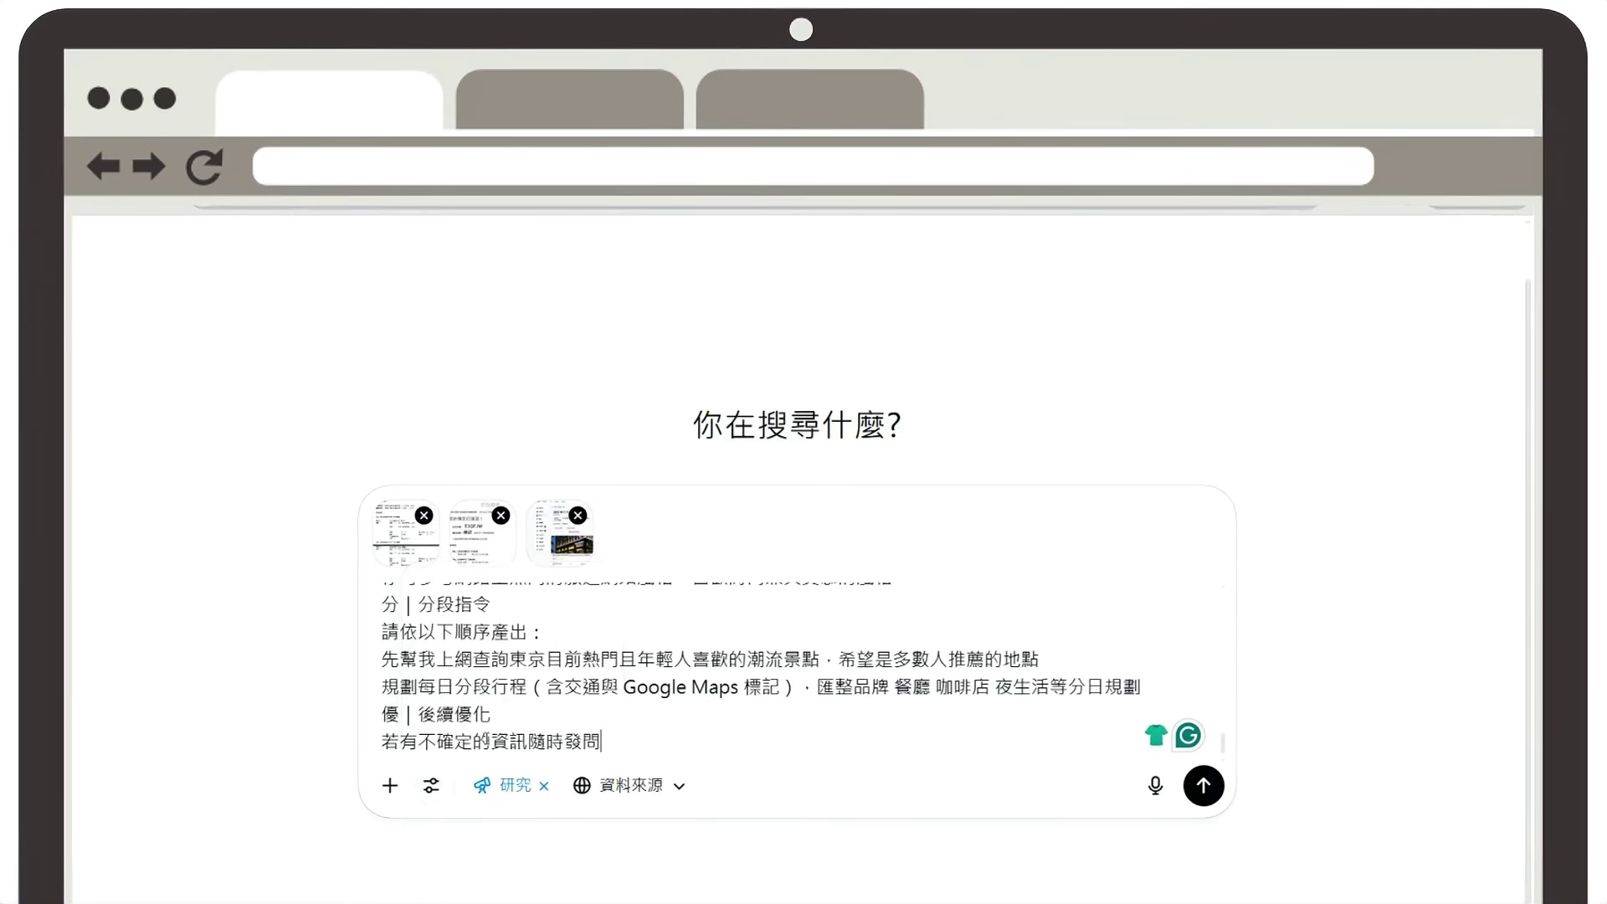
pyautogui.click(632, 786)
pyautogui.click(938, 679)
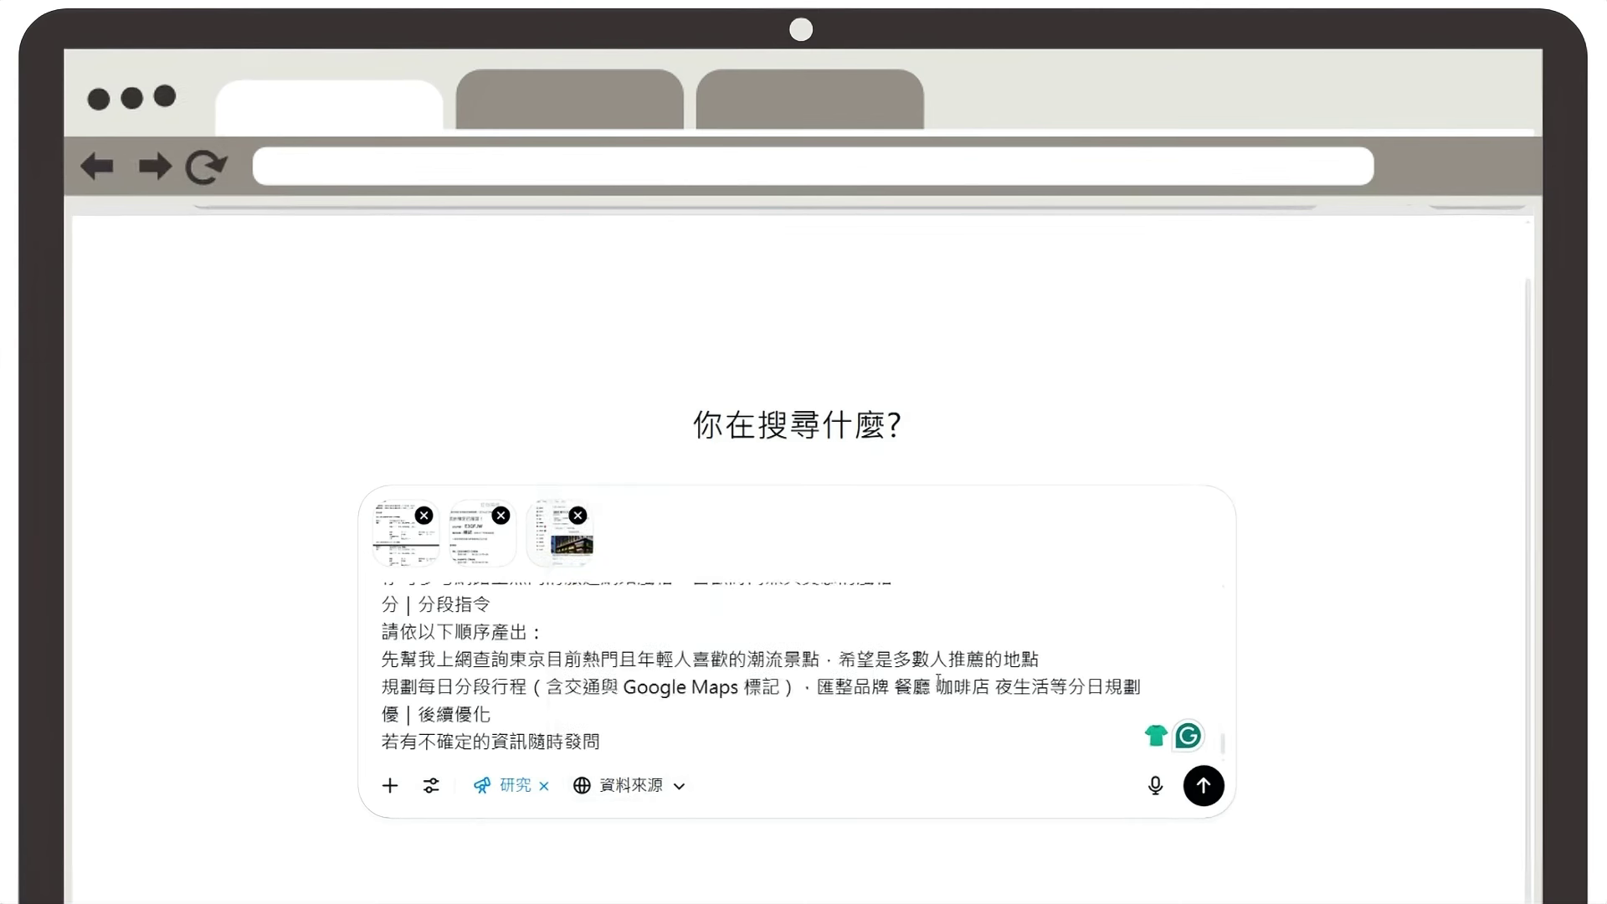
pyautogui.click(1206, 787)
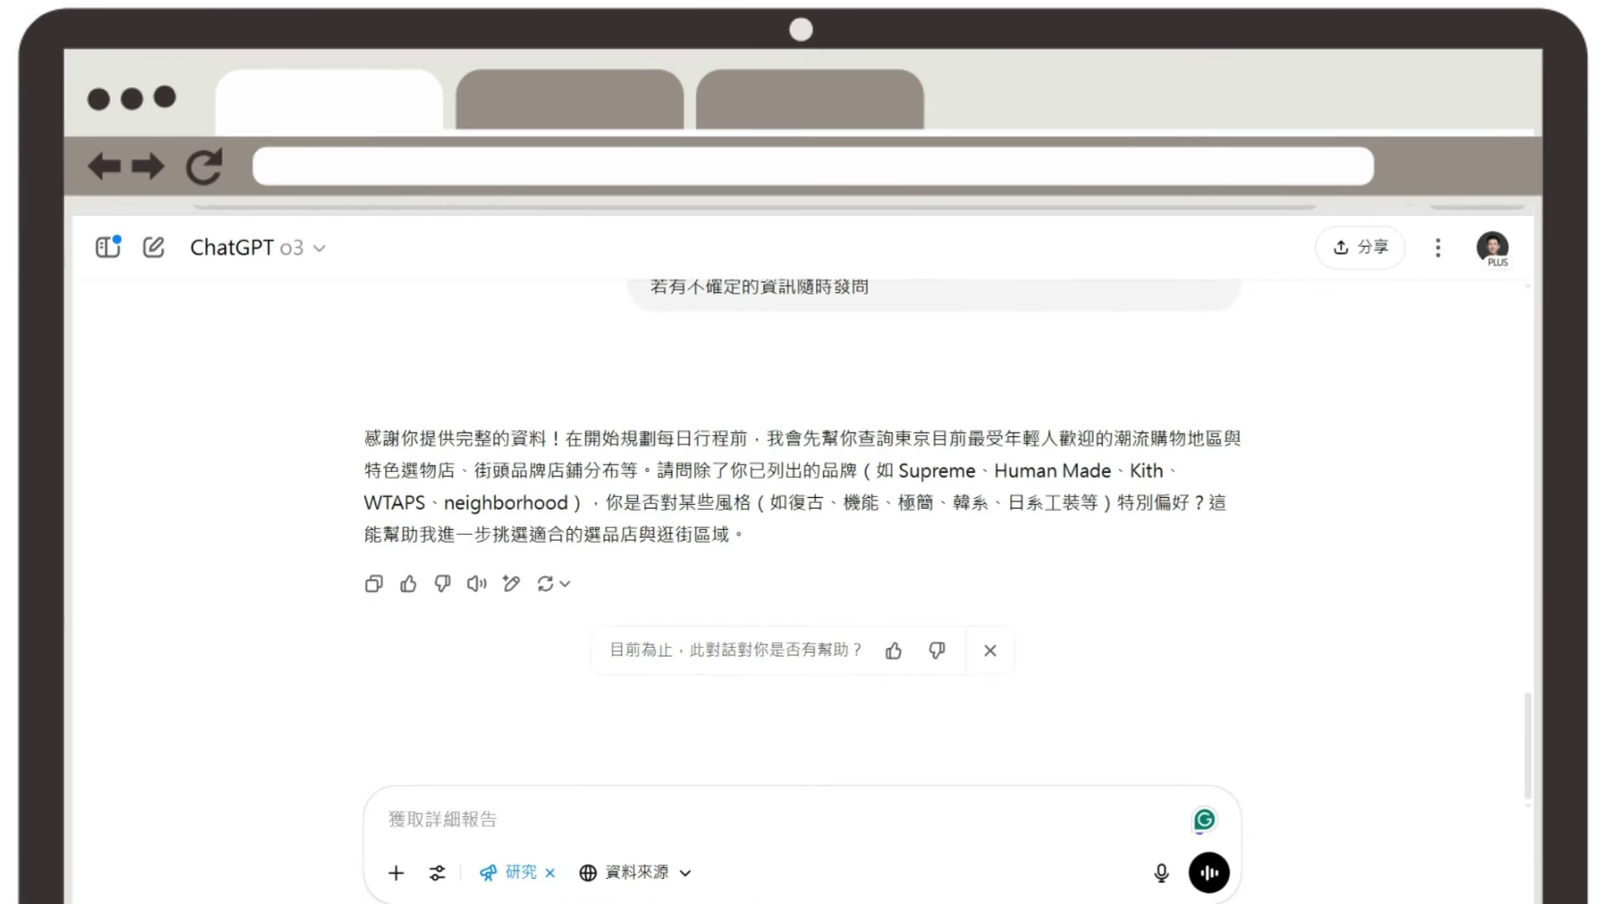
# - Answer the style preference question with "除了復古 古著，其他都喜歡" and send the reply
pyautogui.click(678, 809)
pyautogui.write('除了復古 古著都喜歡')
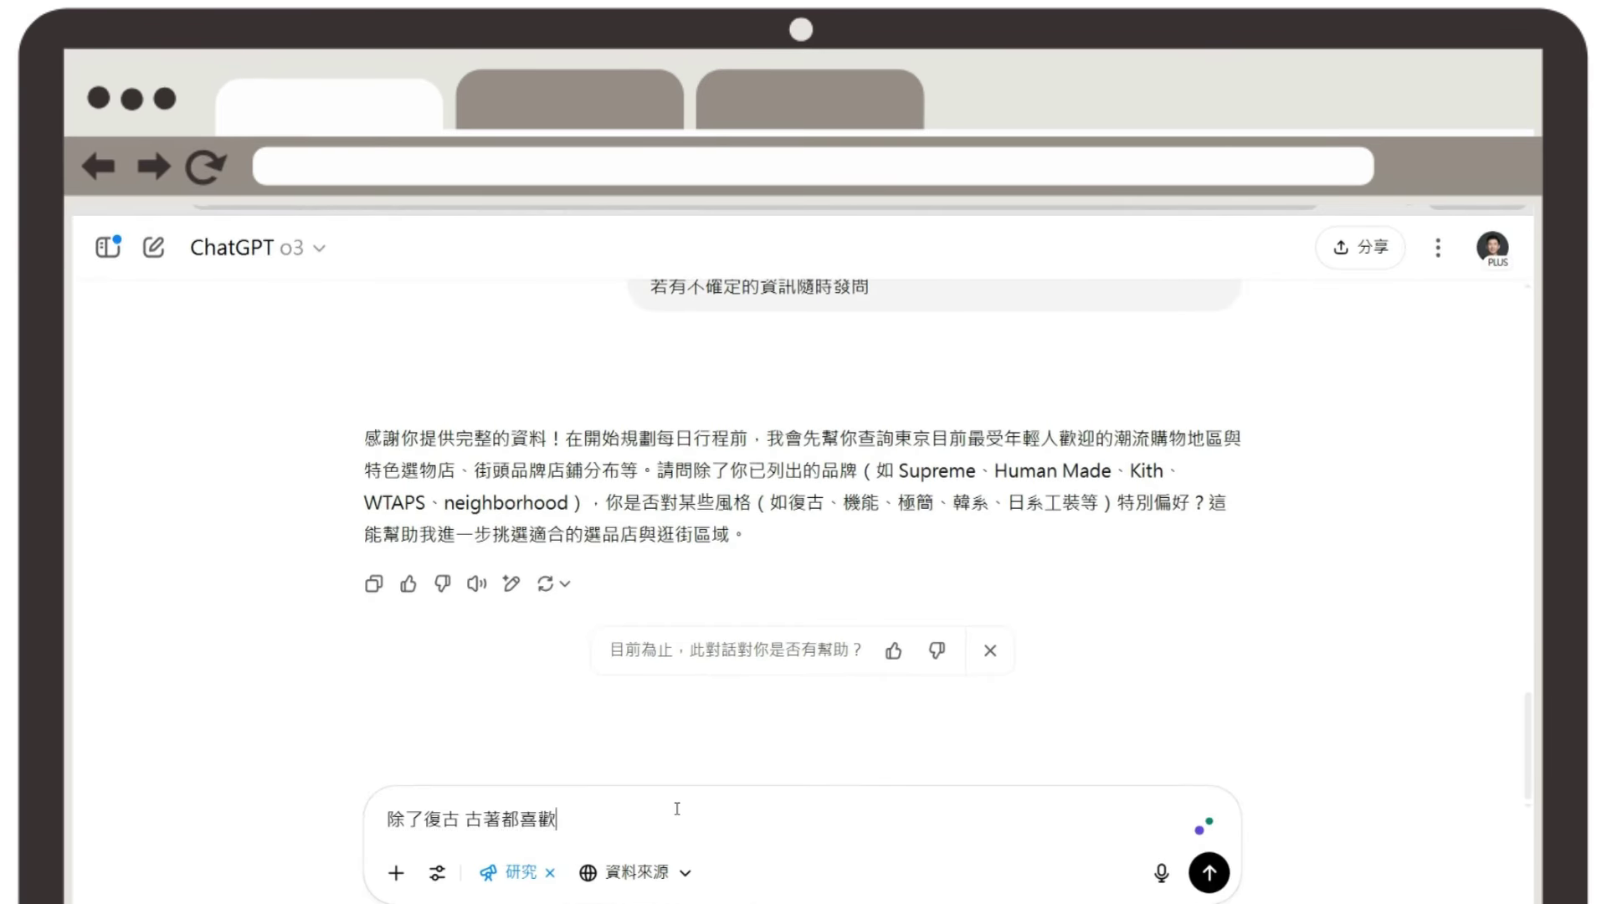
pyautogui.press('Left')
pyautogui.press('Left')
pyautogui.press('Left')
pyautogui.write('，其他')
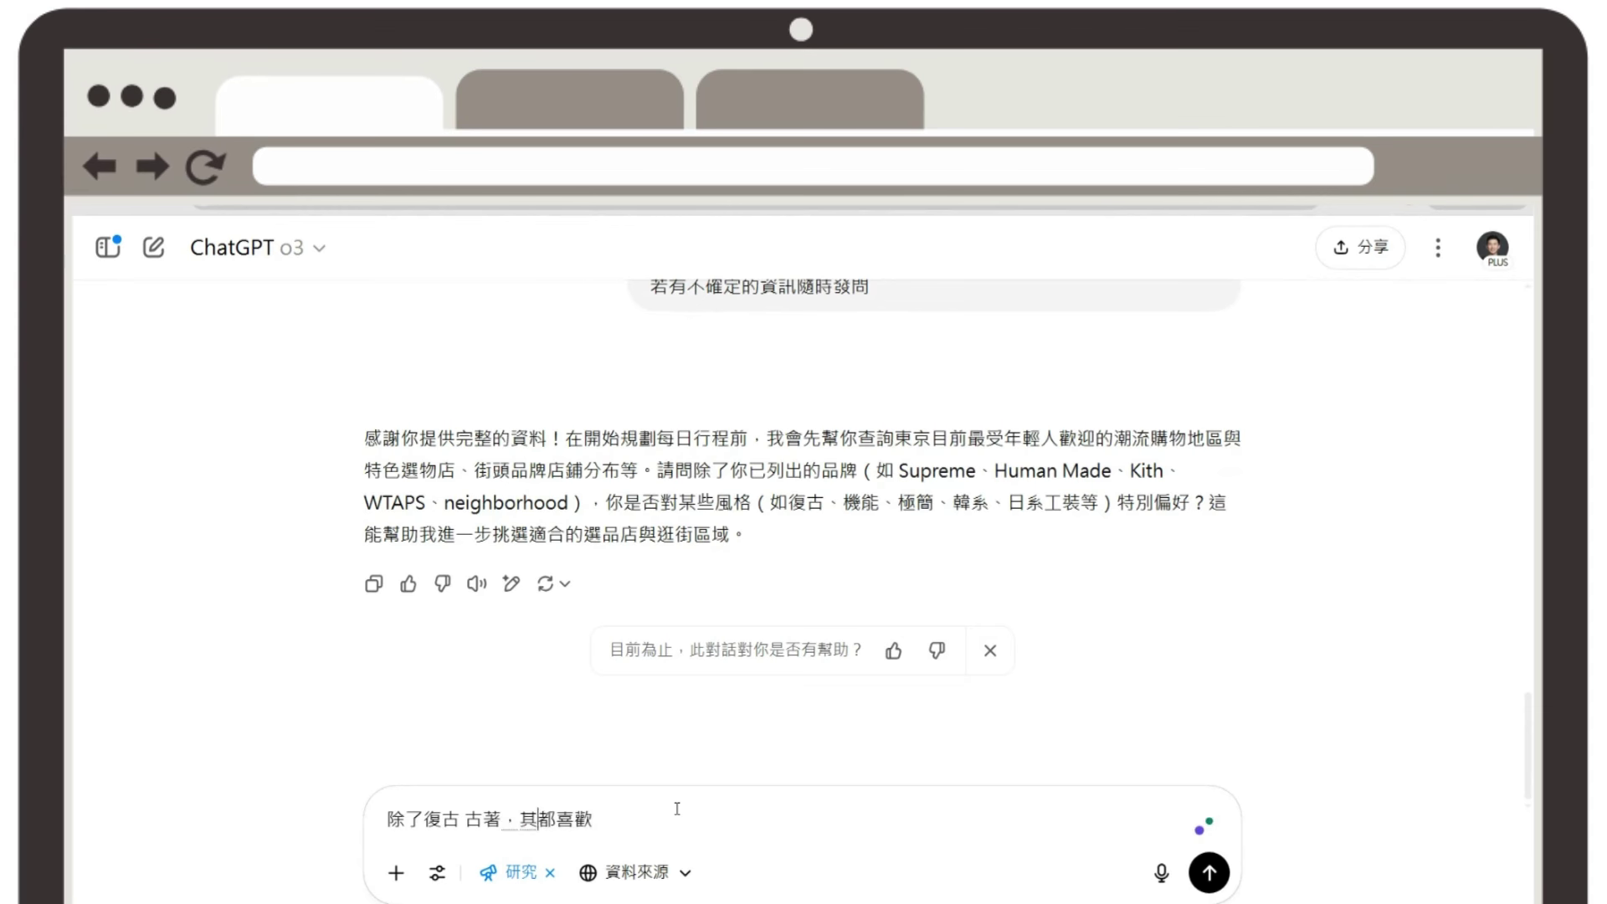
pyautogui.press('Return')
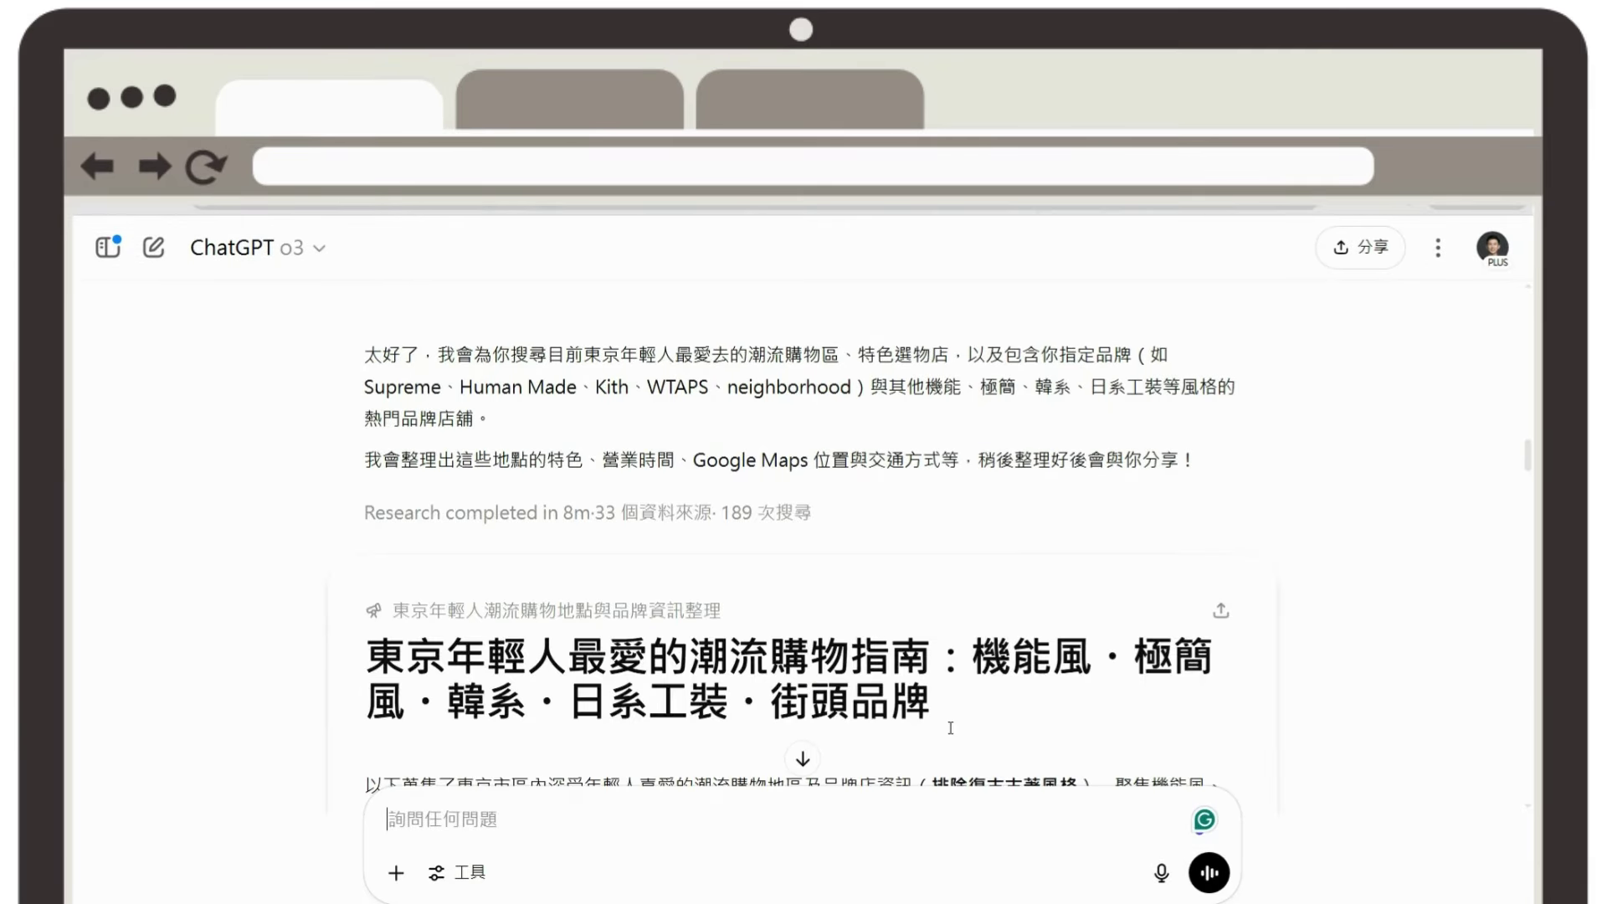
# - Skim the shopping guide and request a sensible itinerary combining its places with the supplied details, using research with 網頁搜尋 enabled
pyautogui.scroll(-2, 939, 546)
pyautogui.scroll(-10, 938, 545)
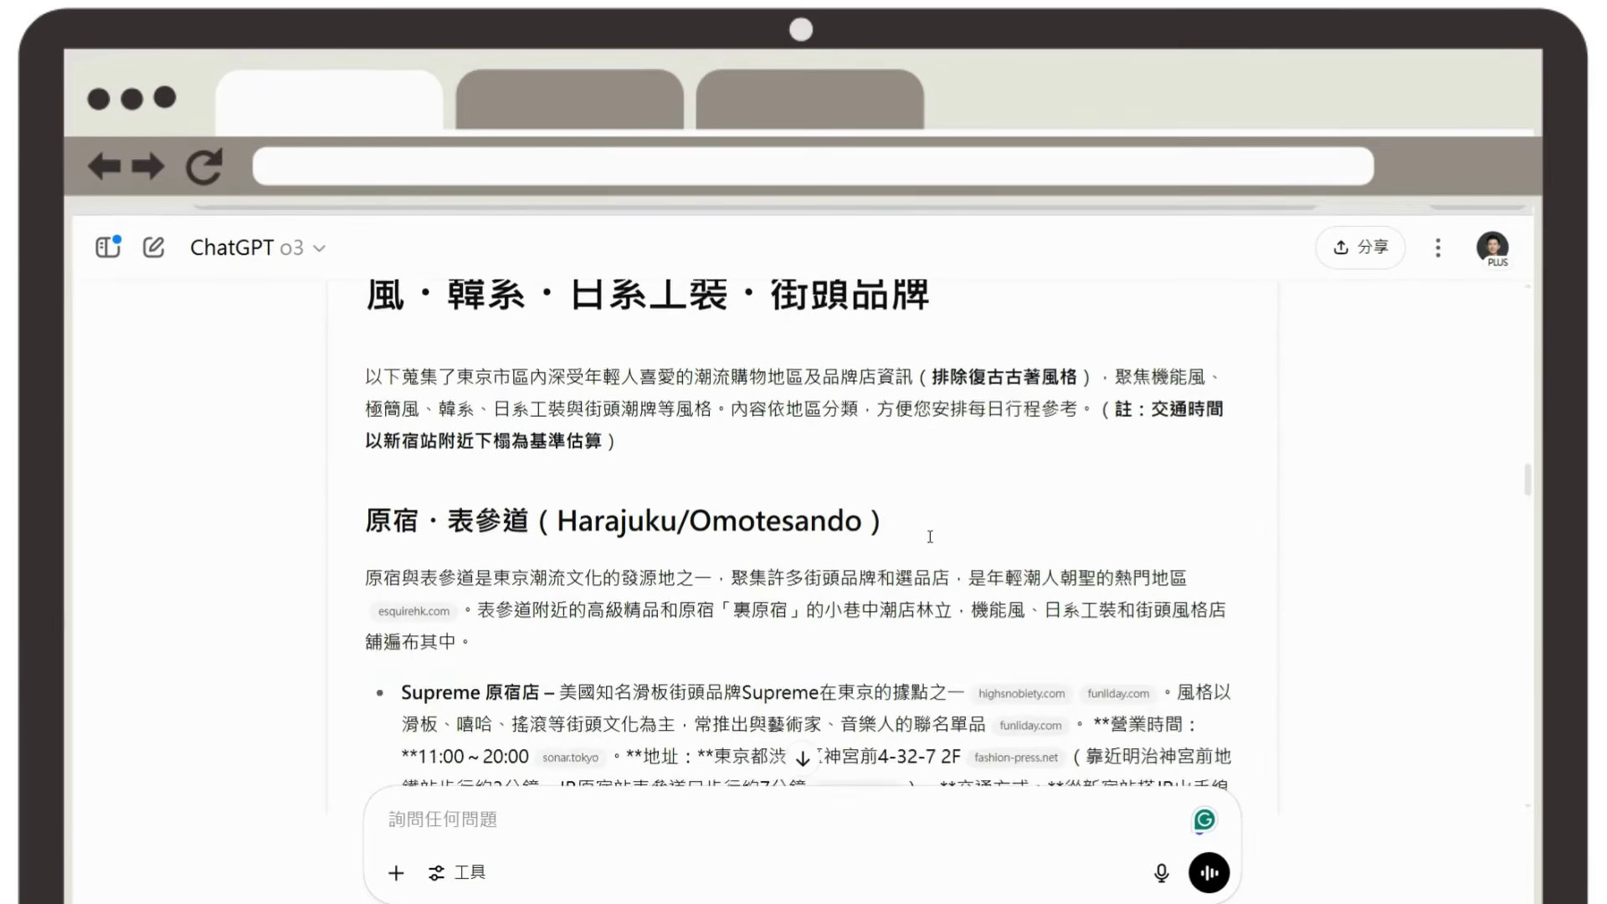
pyautogui.scroll(-10, 930, 533)
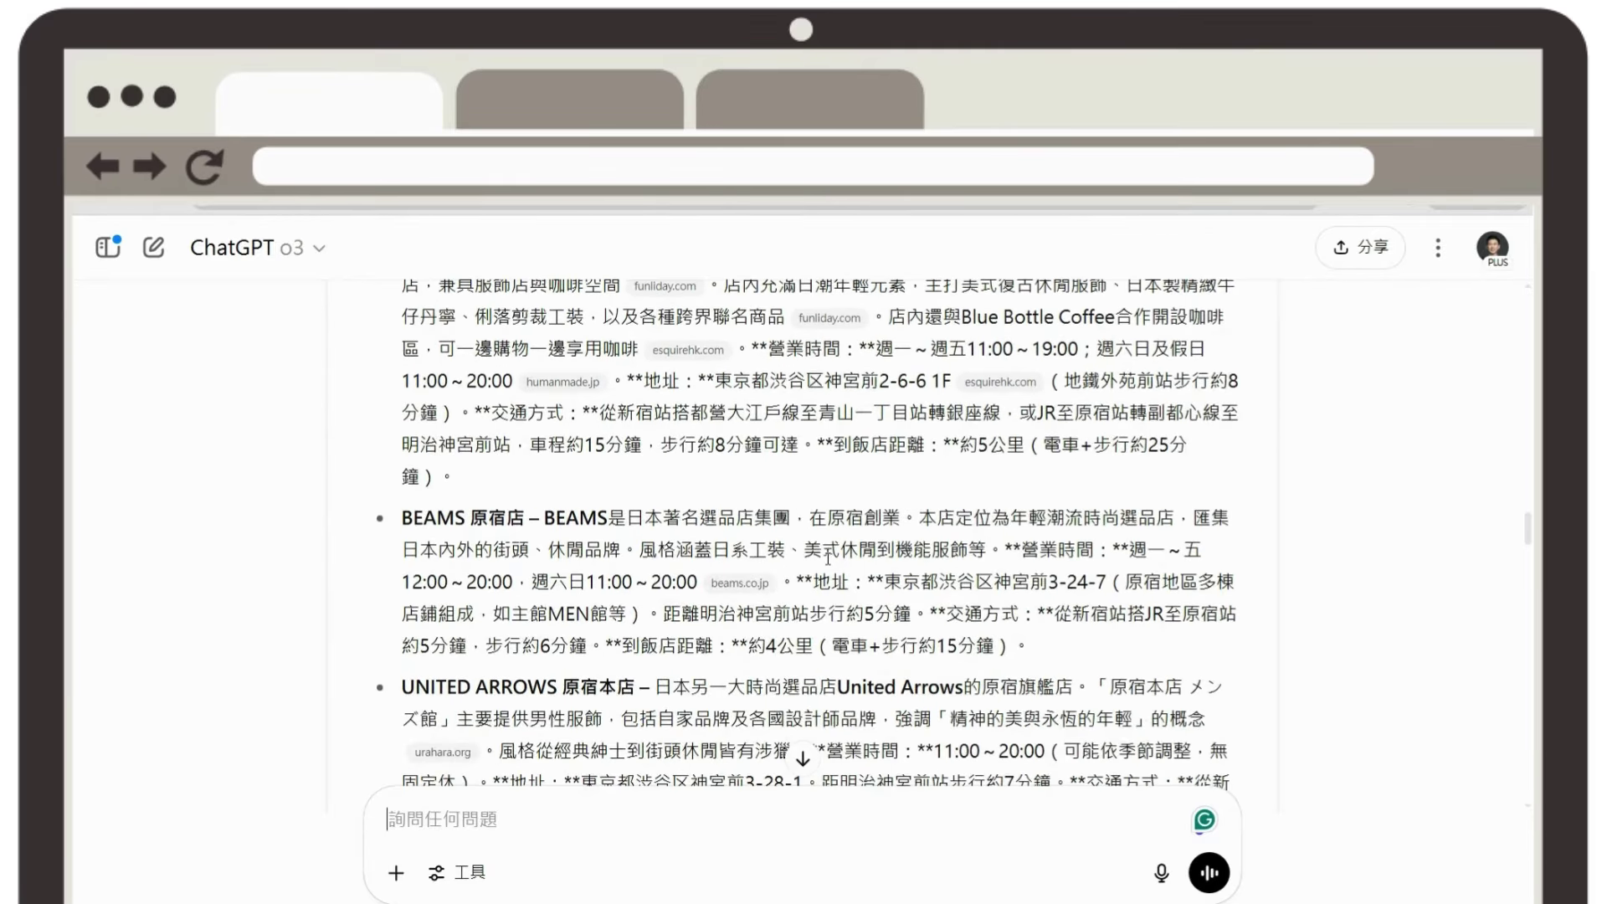
pyautogui.scroll(-10, 849, 535)
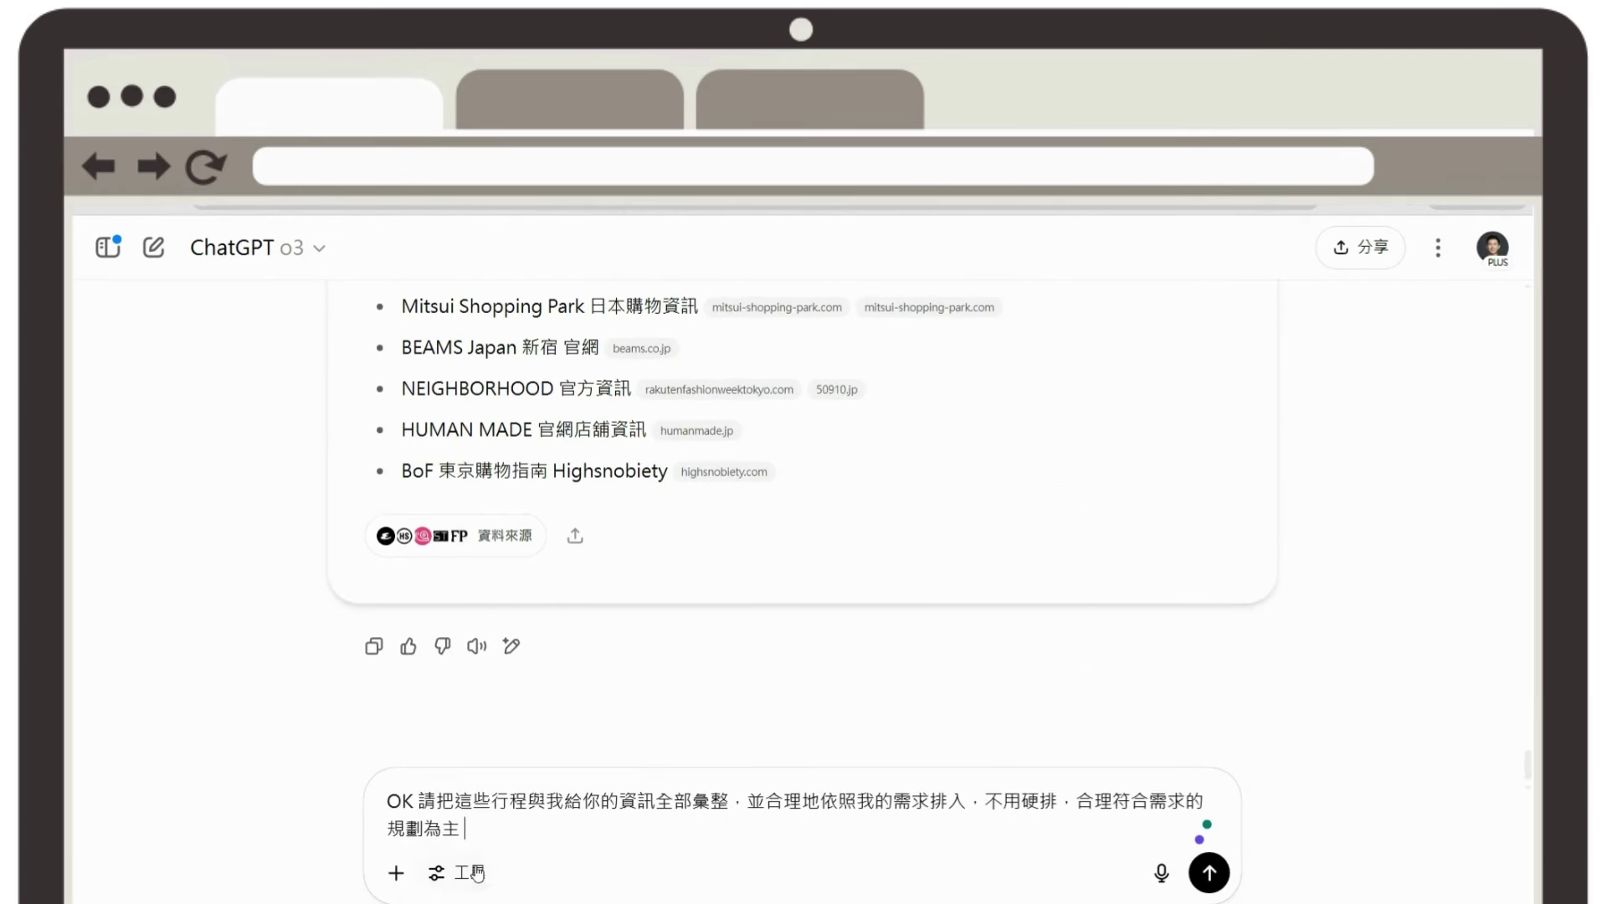
pyautogui.click(456, 872)
pyautogui.click(603, 839)
pyautogui.click(653, 872)
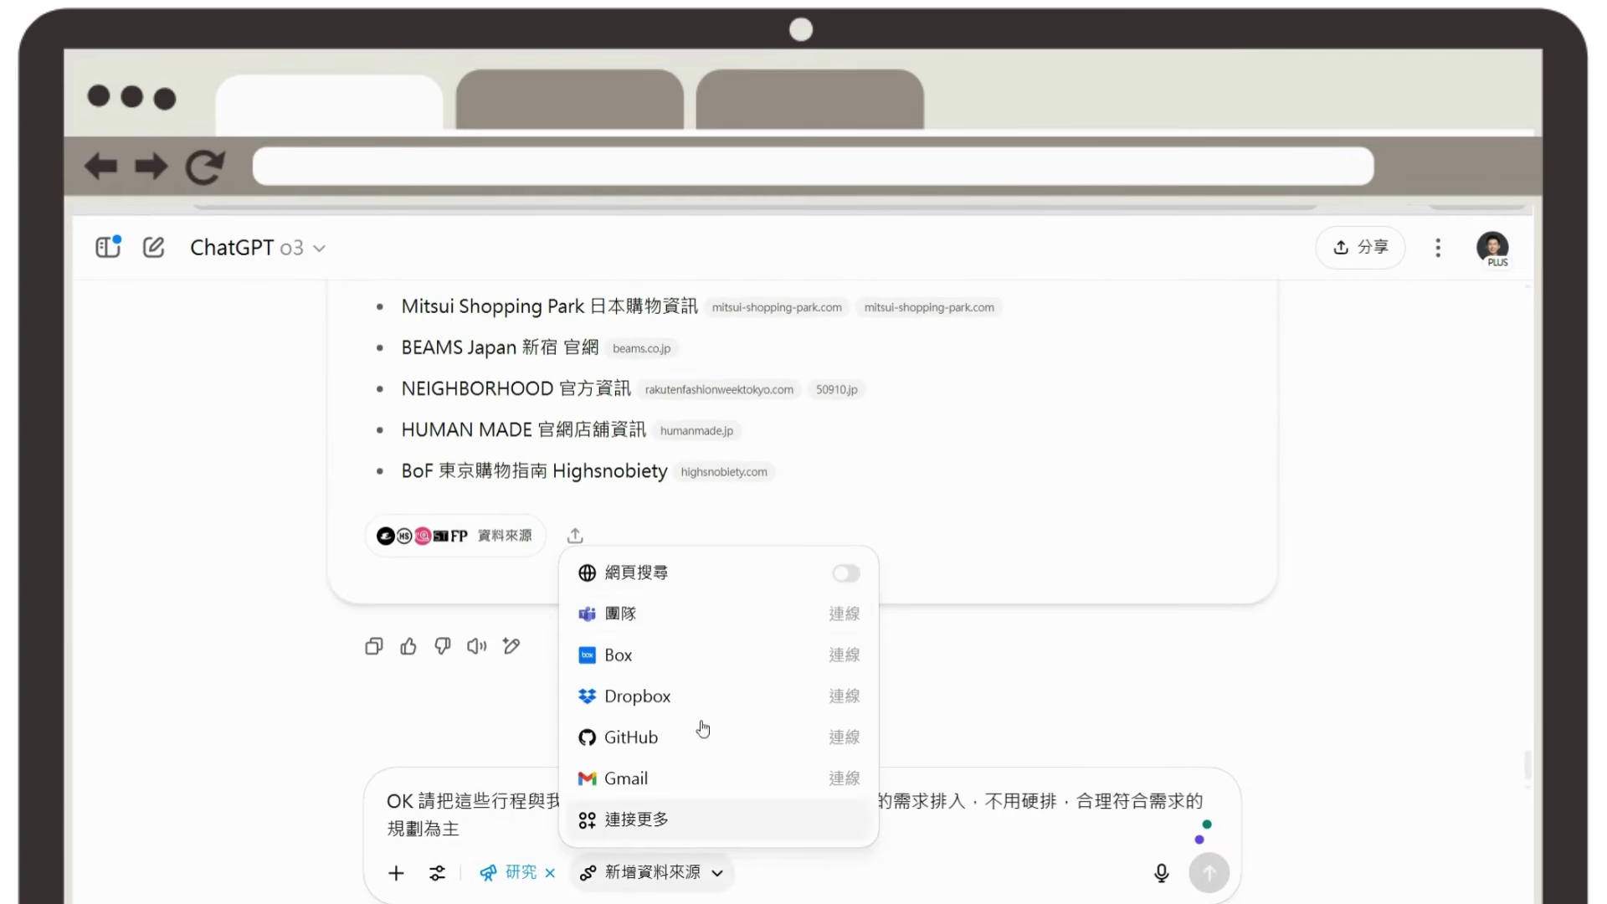
pyautogui.click(670, 571)
pyautogui.click(1208, 873)
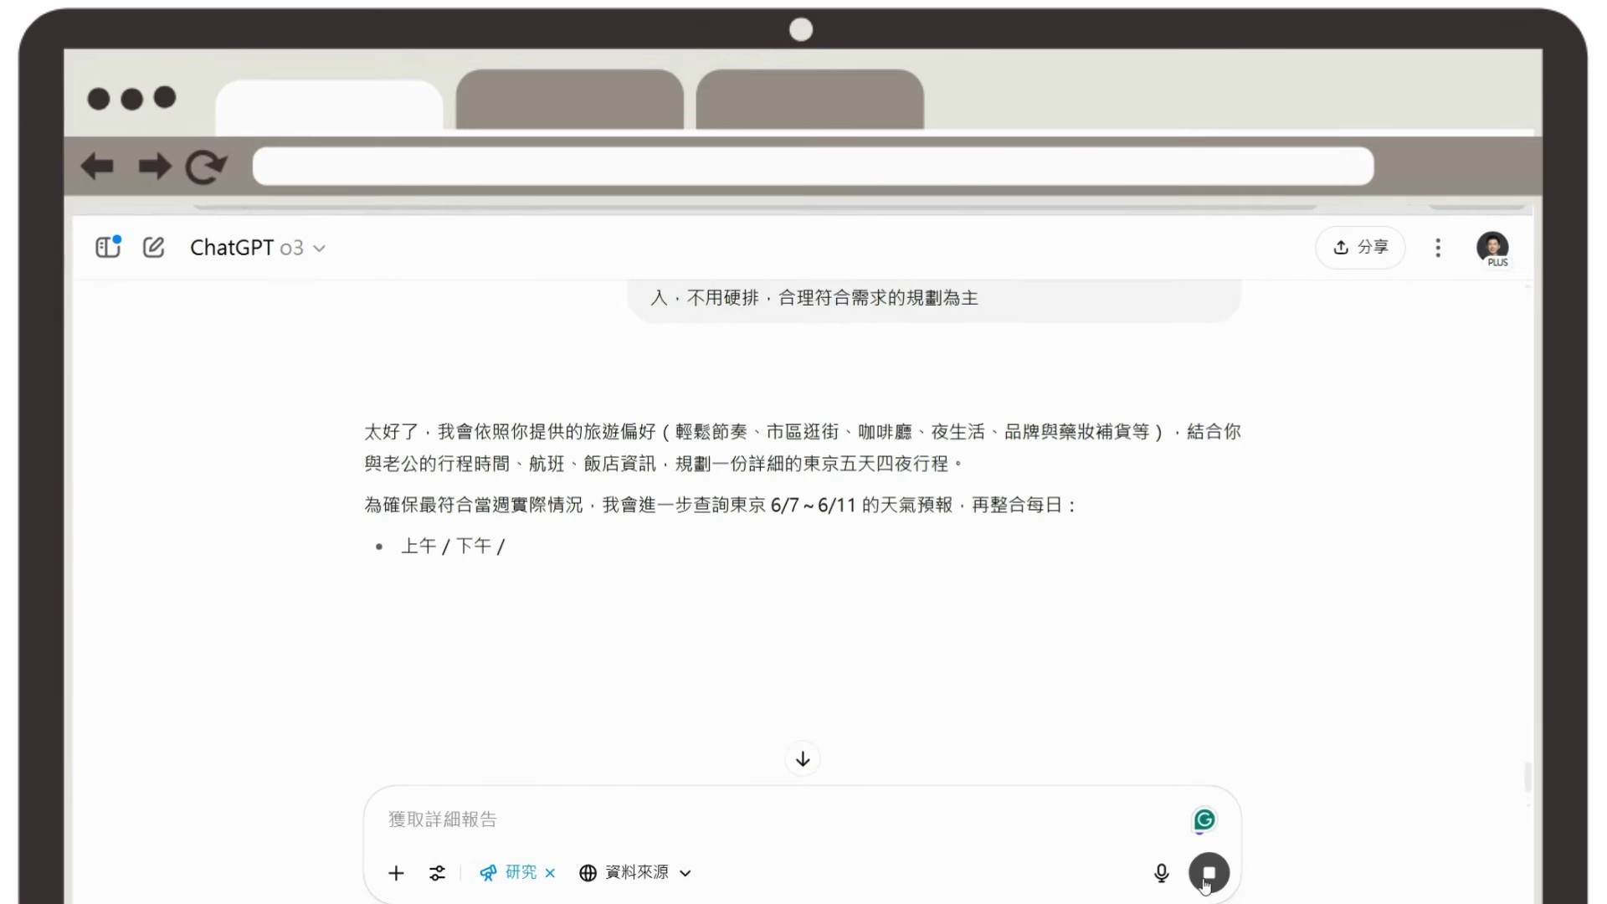
# - Copy the two follow-up questions about weekend crowds and dietary restrictions from the response into the message box
pyautogui.moveTo(366, 531); pyautogui.dragTo(766, 615)
pyautogui.hotkey('ctrl', 'c')
pyautogui.click(578, 792)
pyautogui.hotkey('ctrl', 'v')
# - Answer the weekend crowd question with "不需要避開" and the dietary question with "不要牛肉", and send the message
pyautogui.click(624, 774)
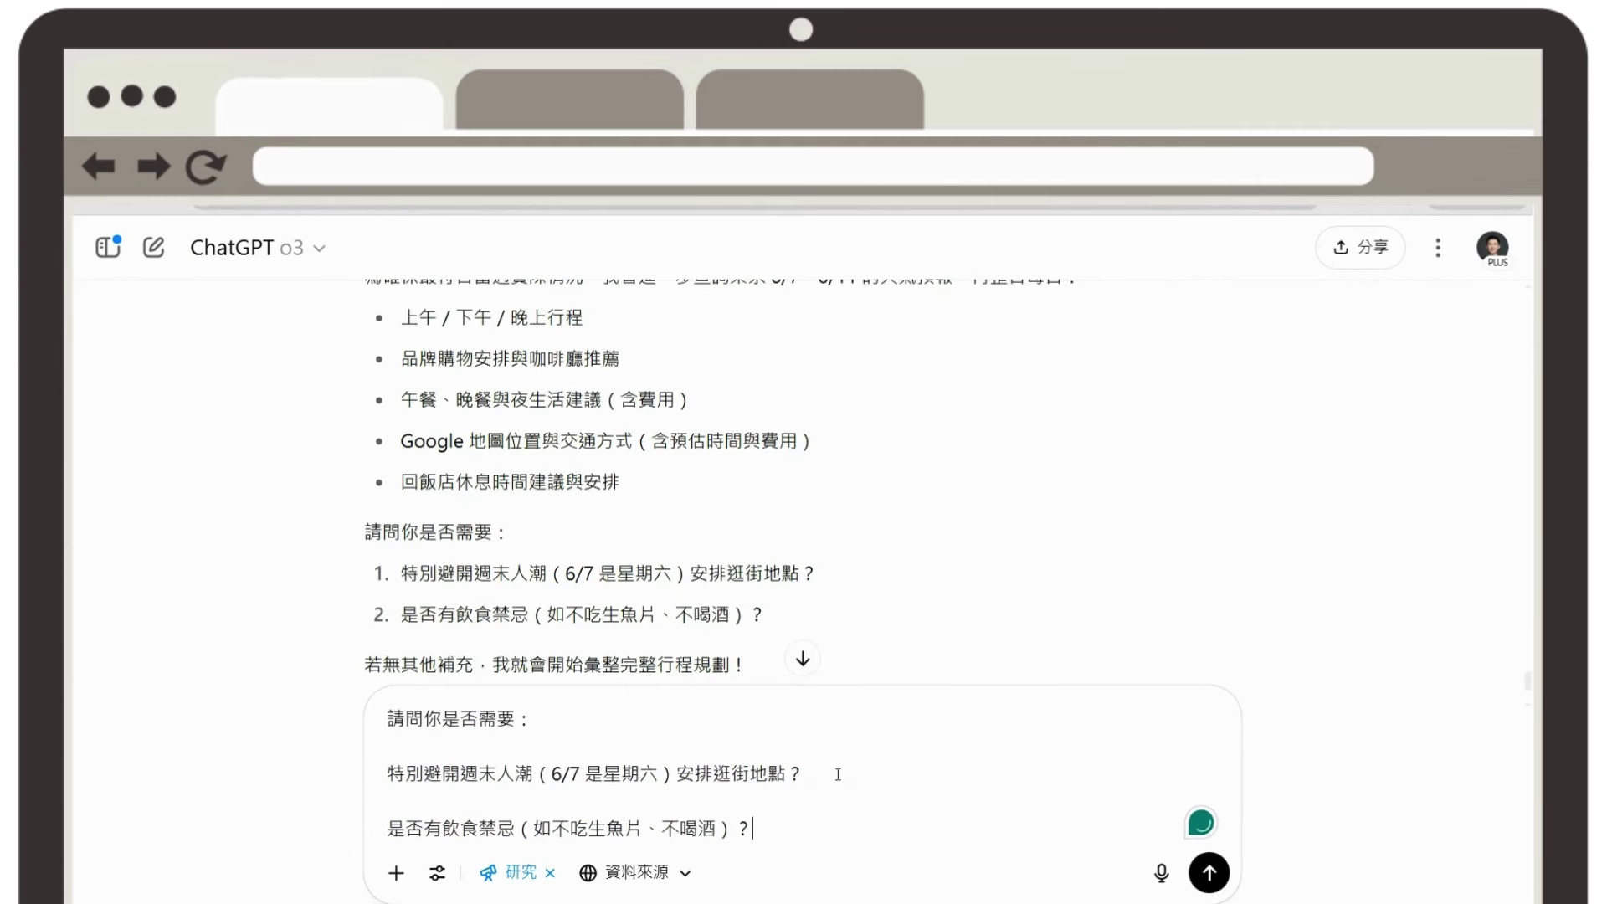
pyautogui.write('部派ㄒㄧ')
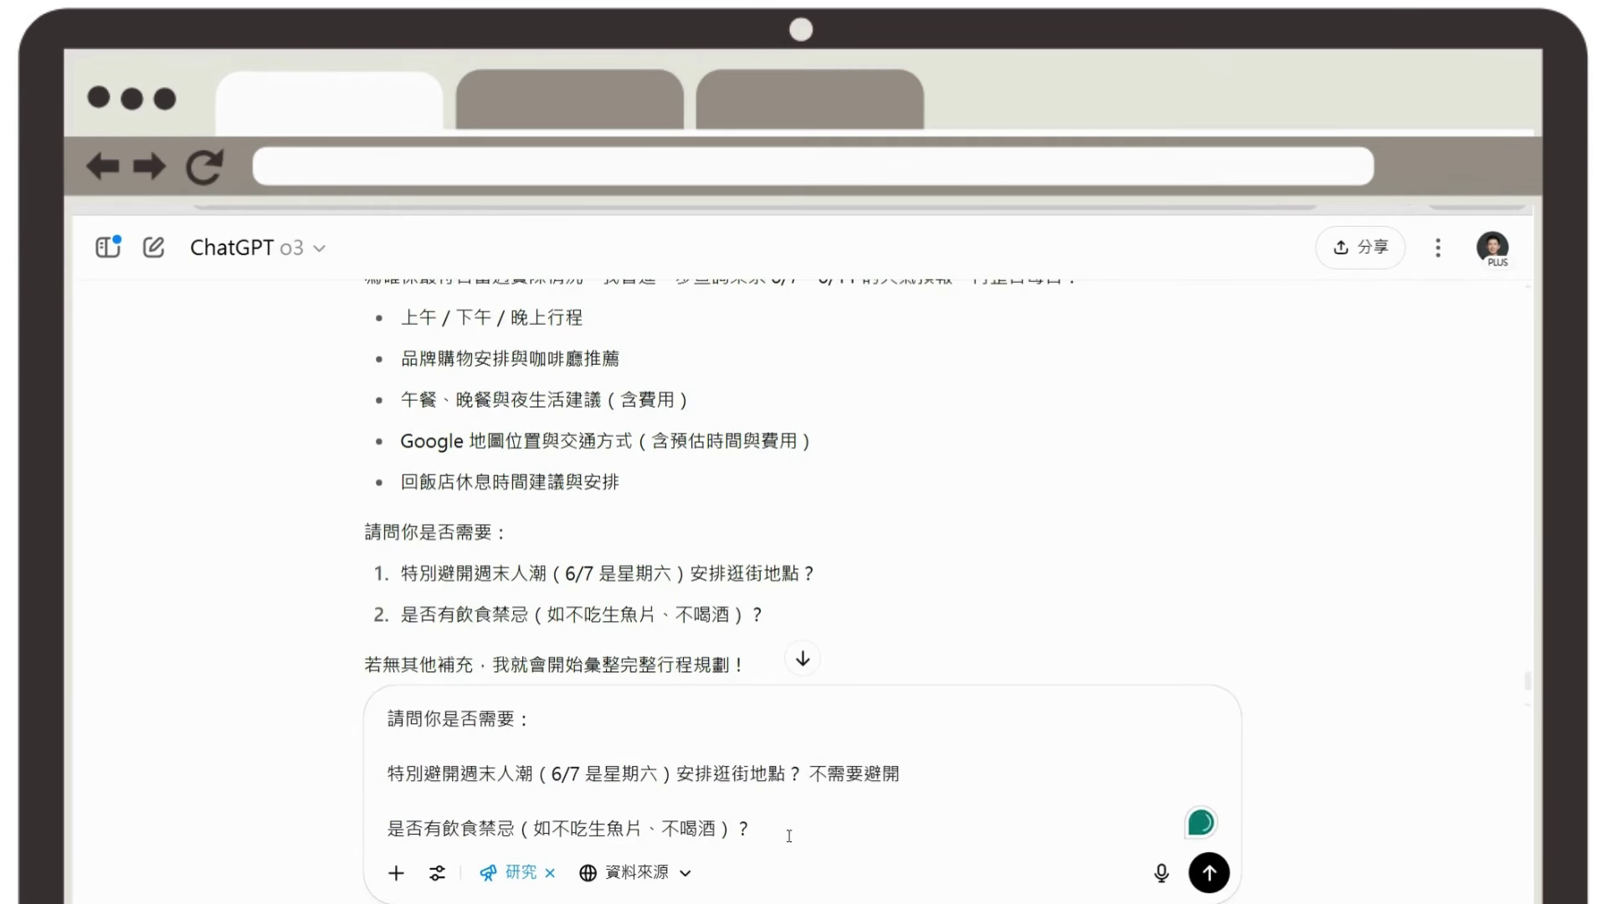
pyautogui.press('Down')
pyautogui.press('Down')
pyautogui.write('不要牛肉')
pyautogui.press('Return')
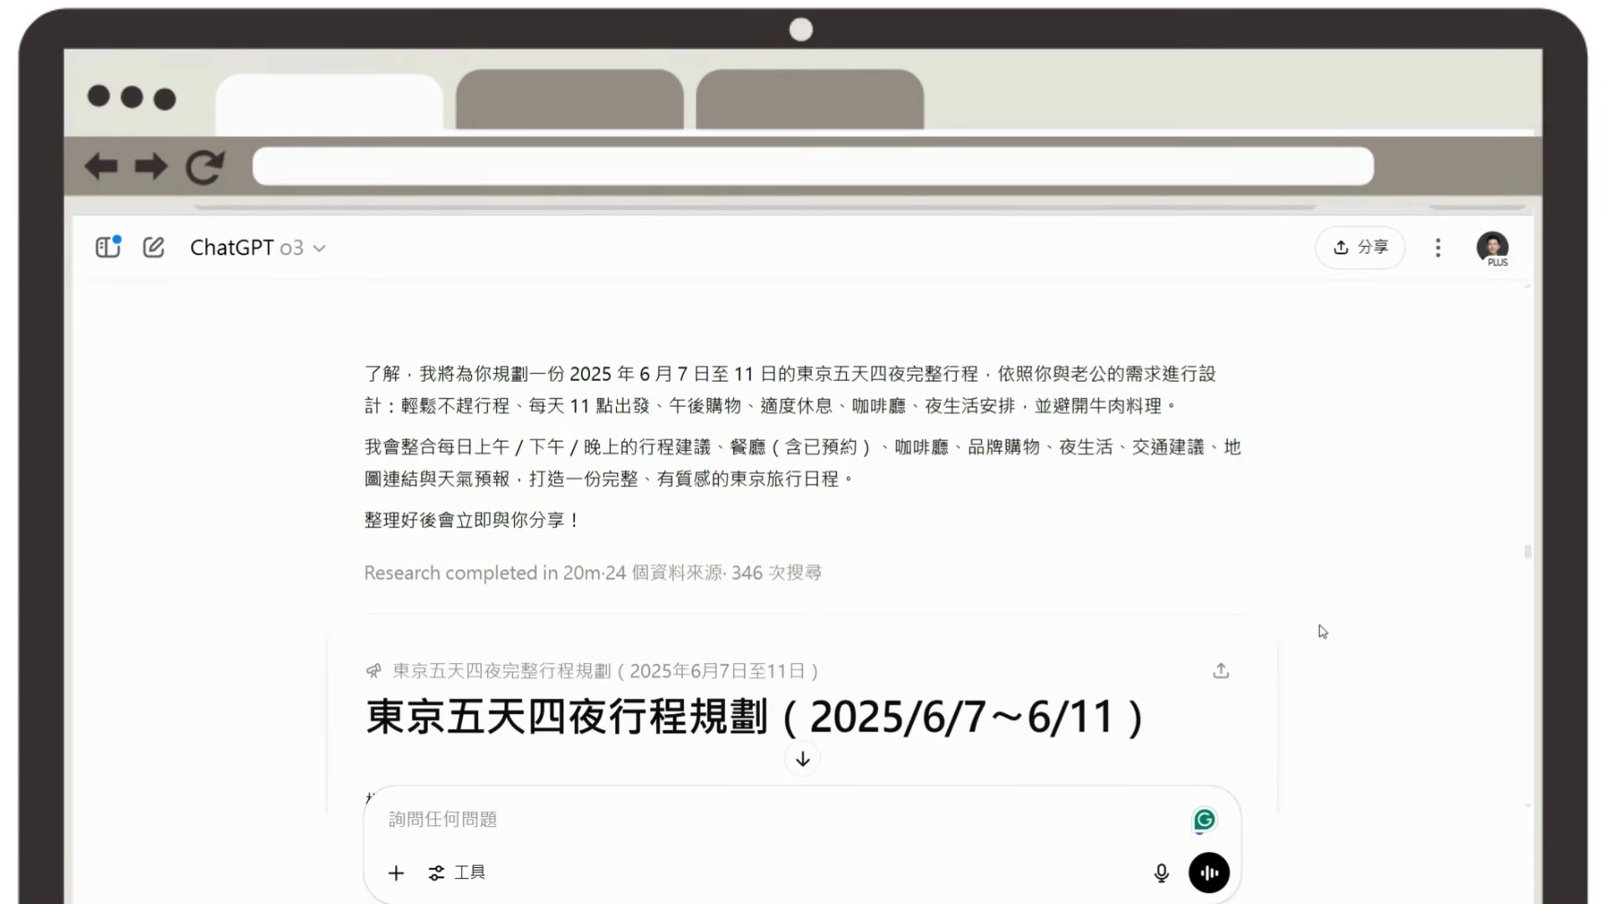
# - Review the generated five-day Tokyo itinerary from its introduction through Day 5 and the closing notes
pyautogui.scroll(-15, 1322, 631)
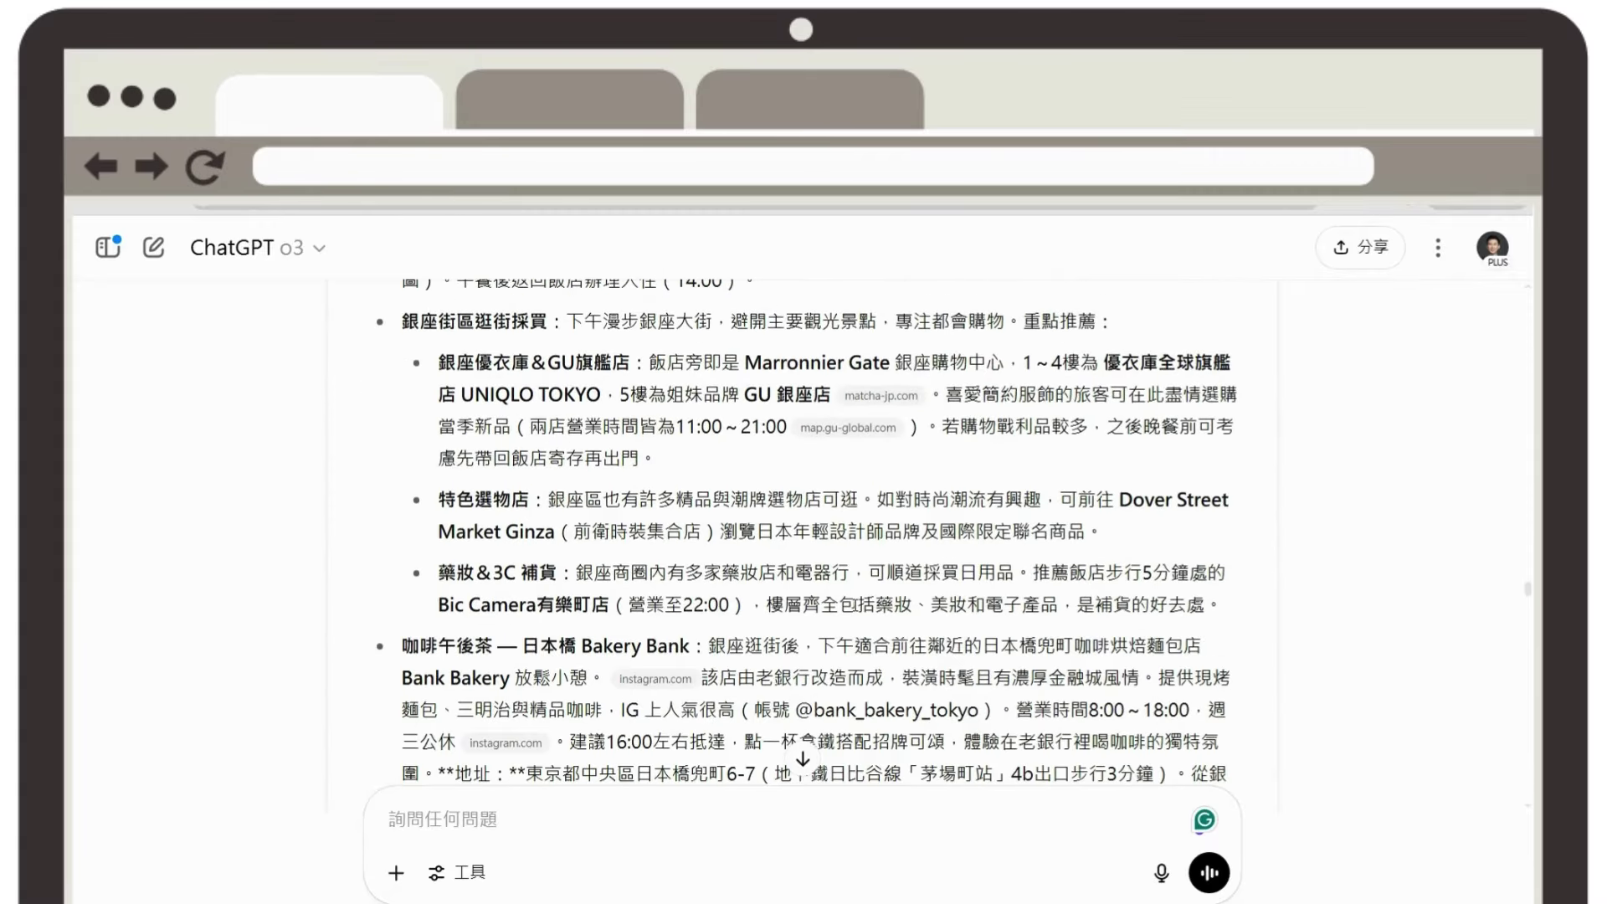
pyautogui.scroll(-10, 856, 600)
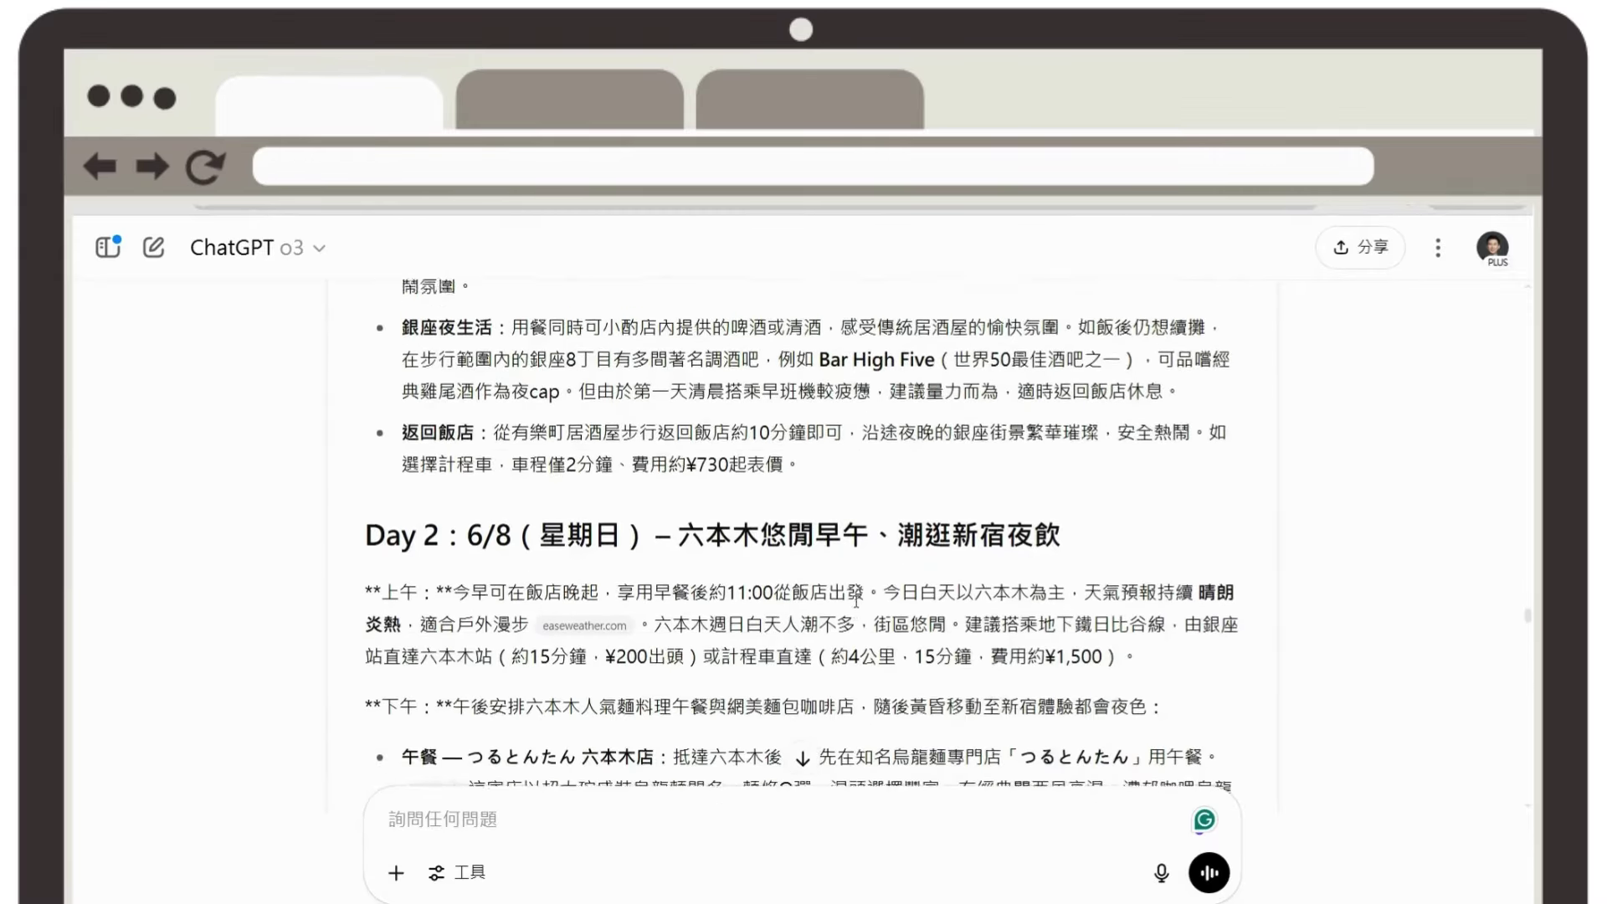
pyautogui.scroll(-15, 856, 600)
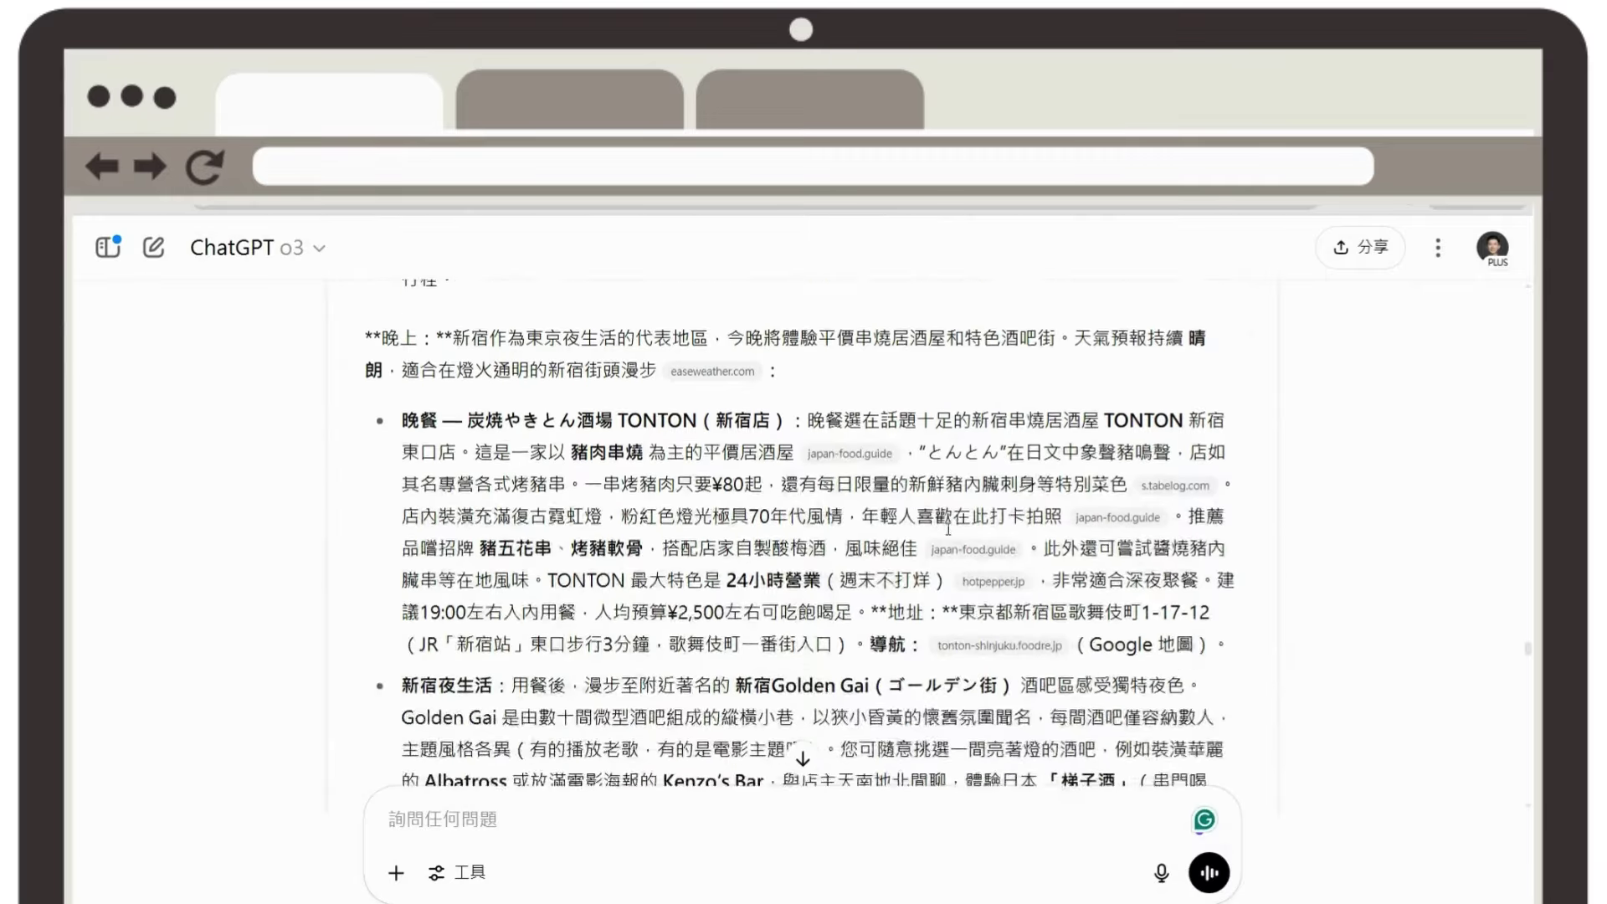
pyautogui.scroll(-15, 948, 530)
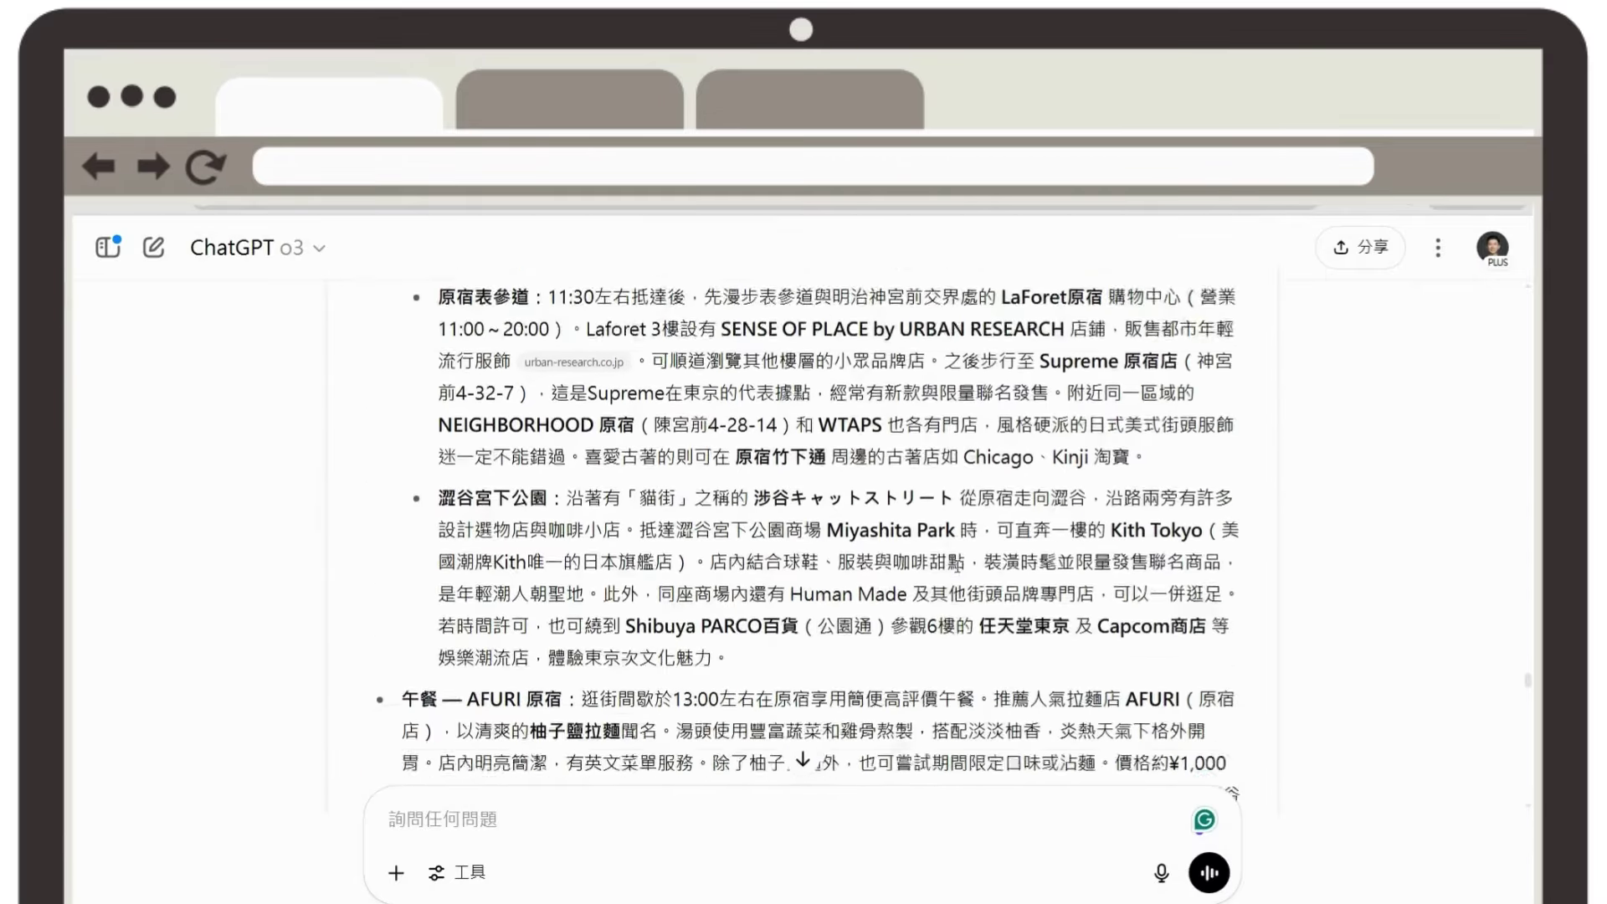
pyautogui.scroll(-15, 619, 494)
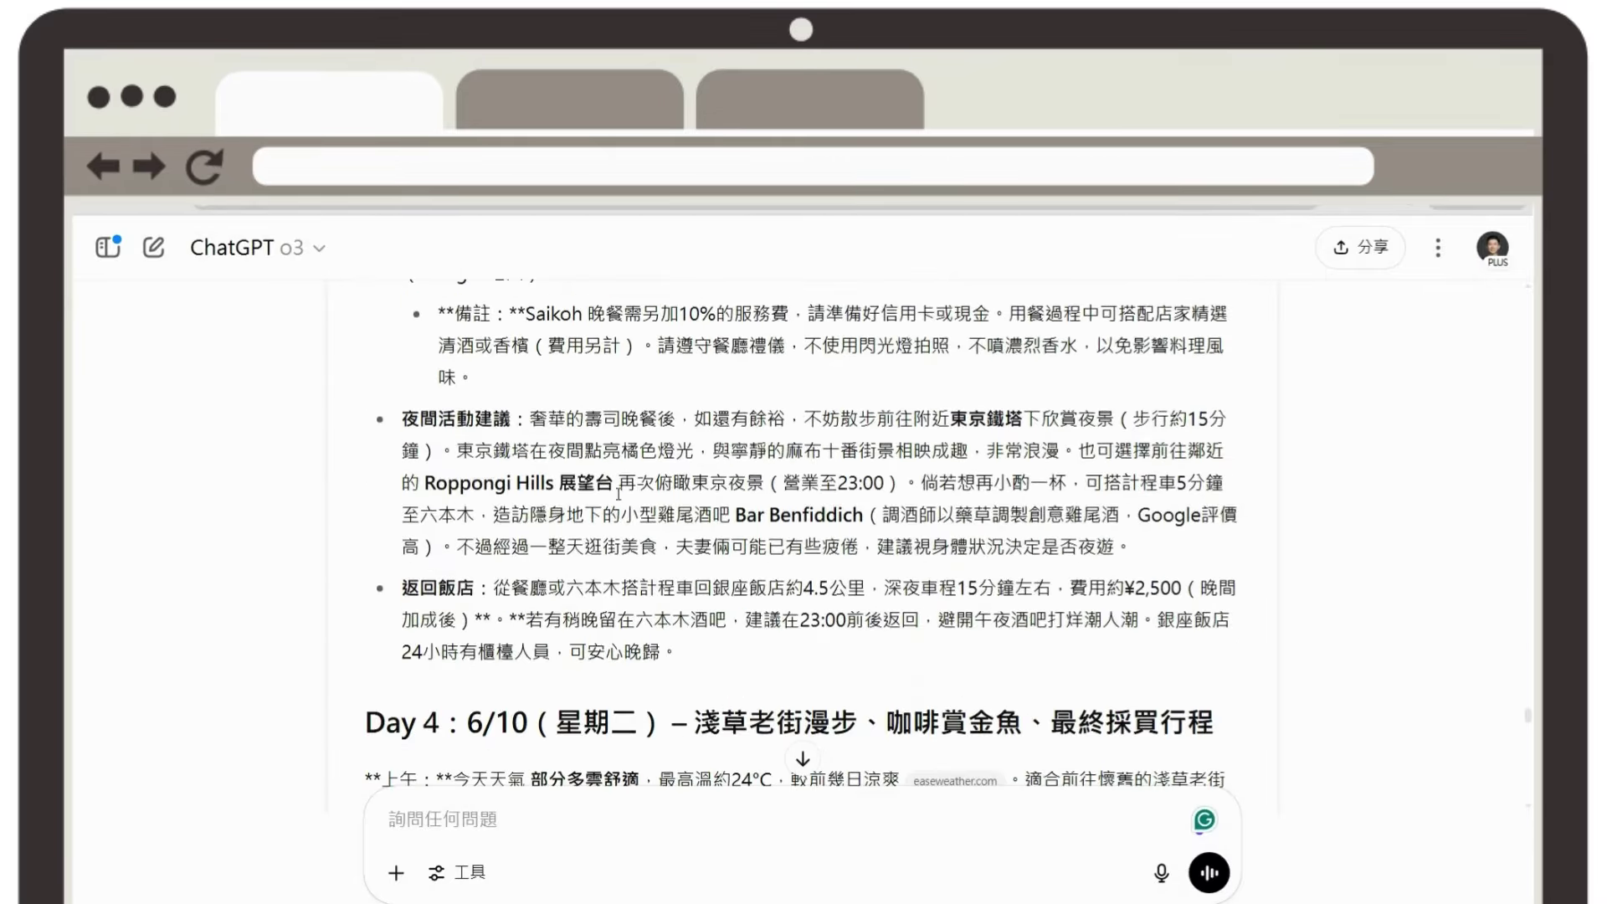
pyautogui.scroll(-15, 619, 494)
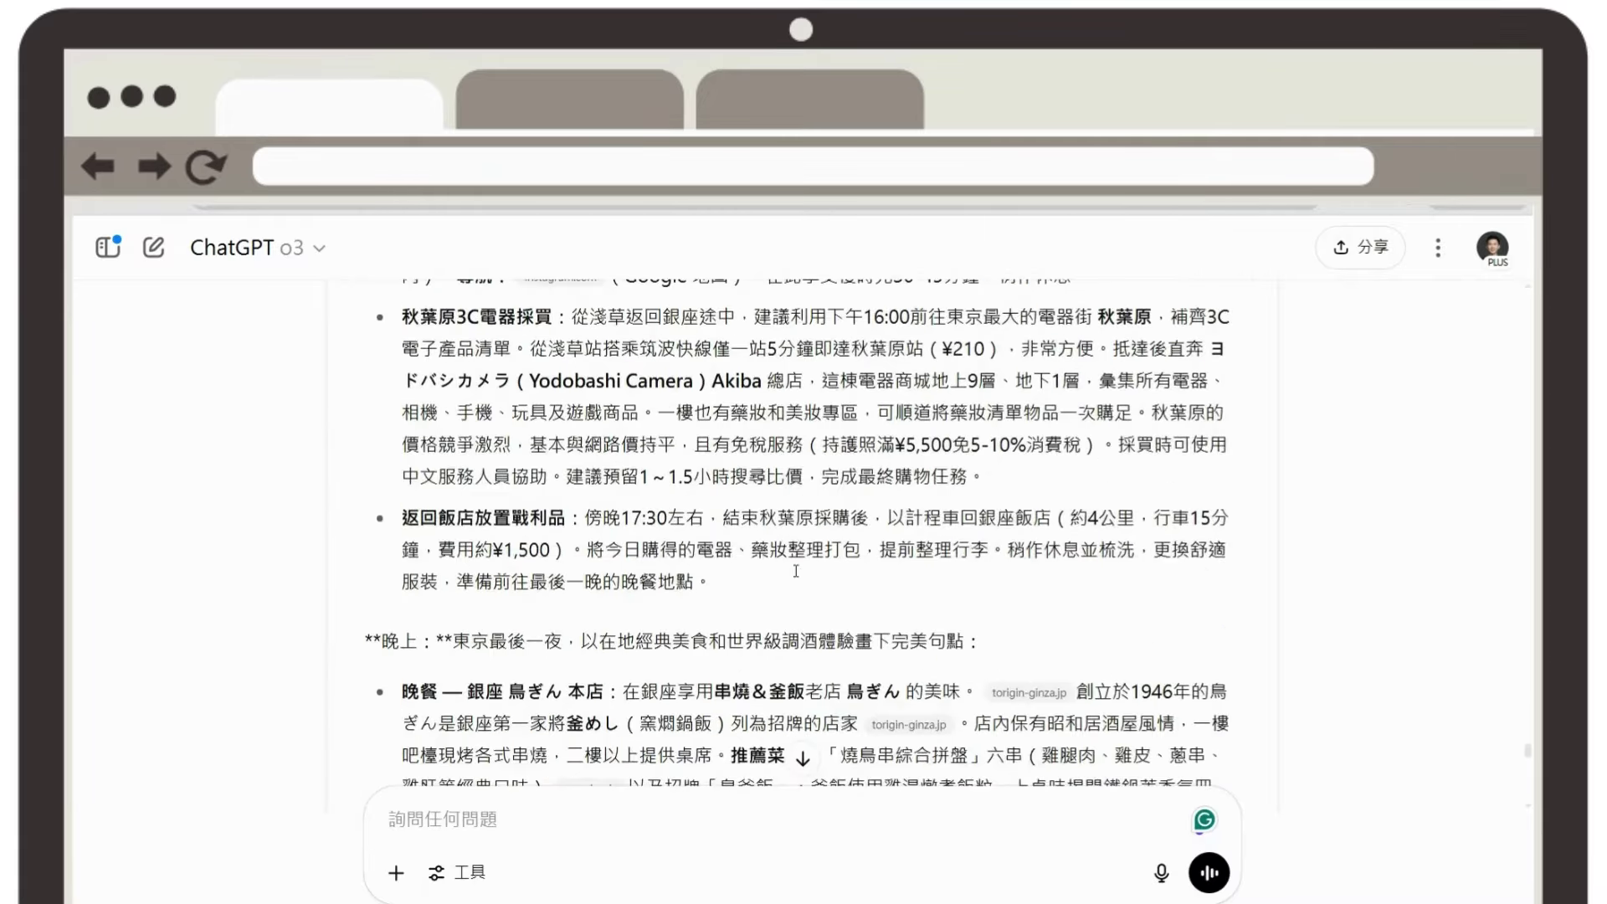
pyautogui.scroll(-12, 795, 571)
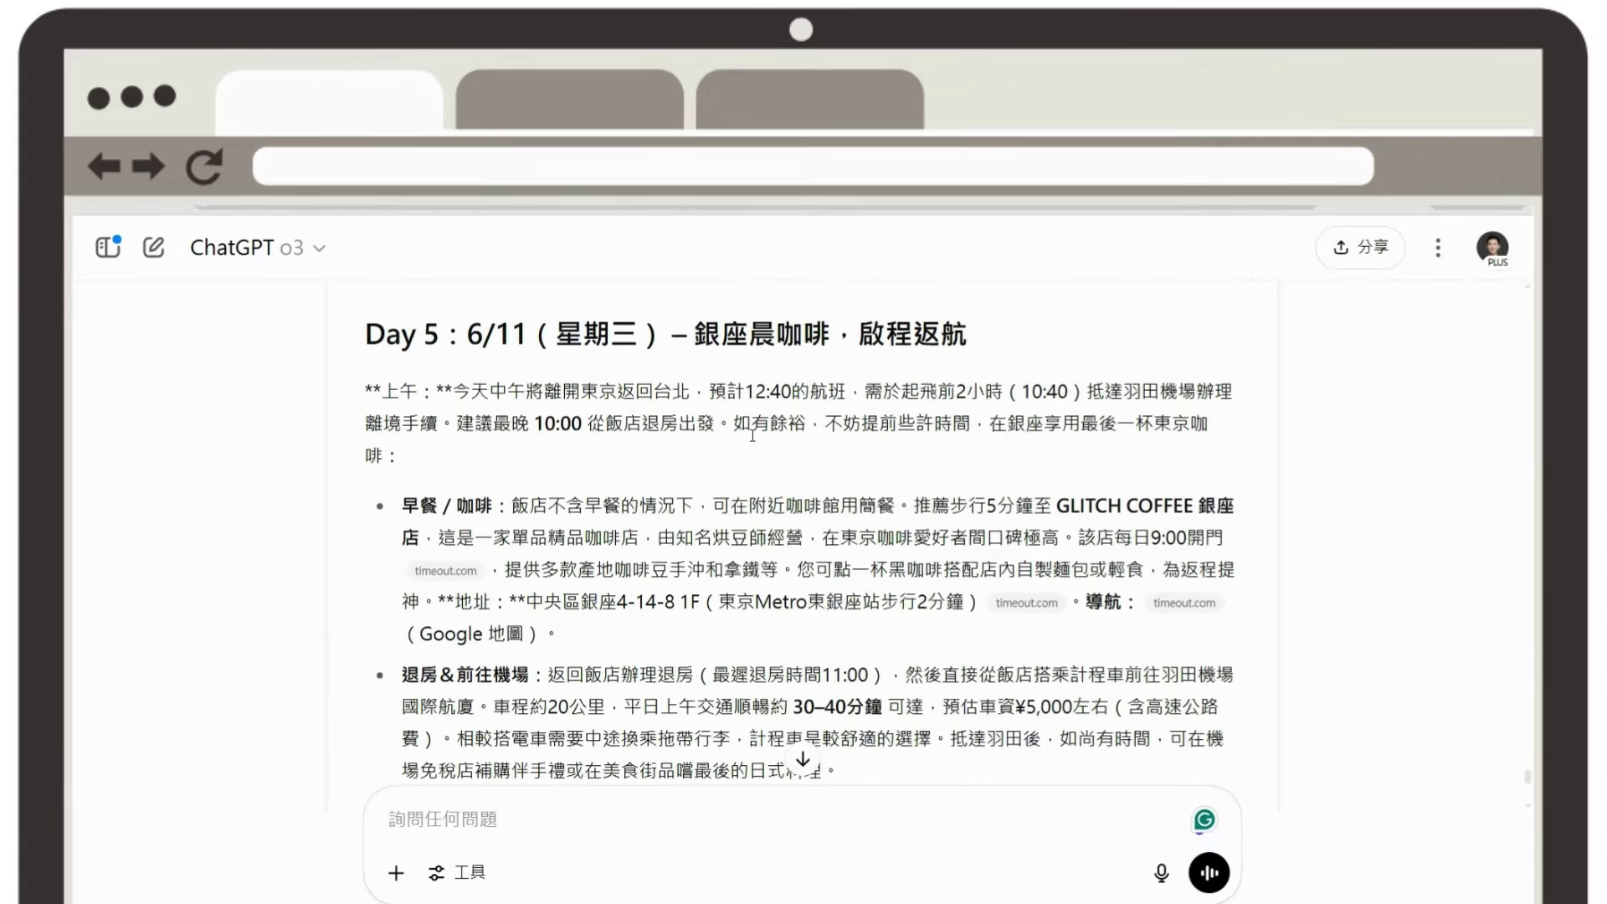
pyautogui.scroll(-8, 692, 607)
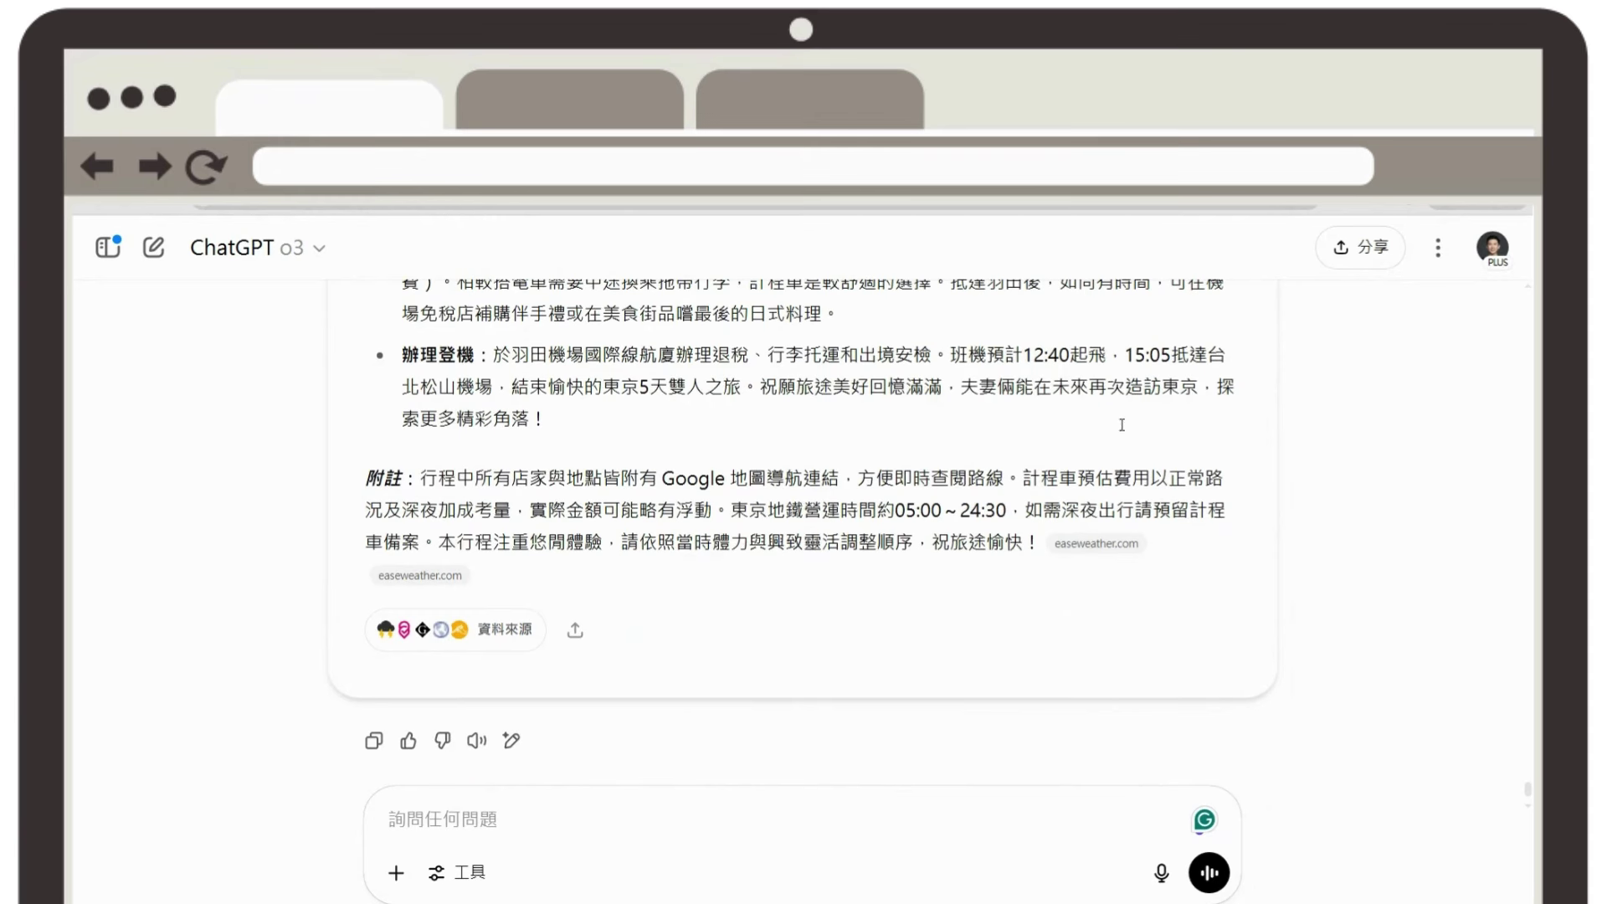
# - Download the itinerary report as a PDF and open the file to look through its pages
pyautogui.click(1074, 289)
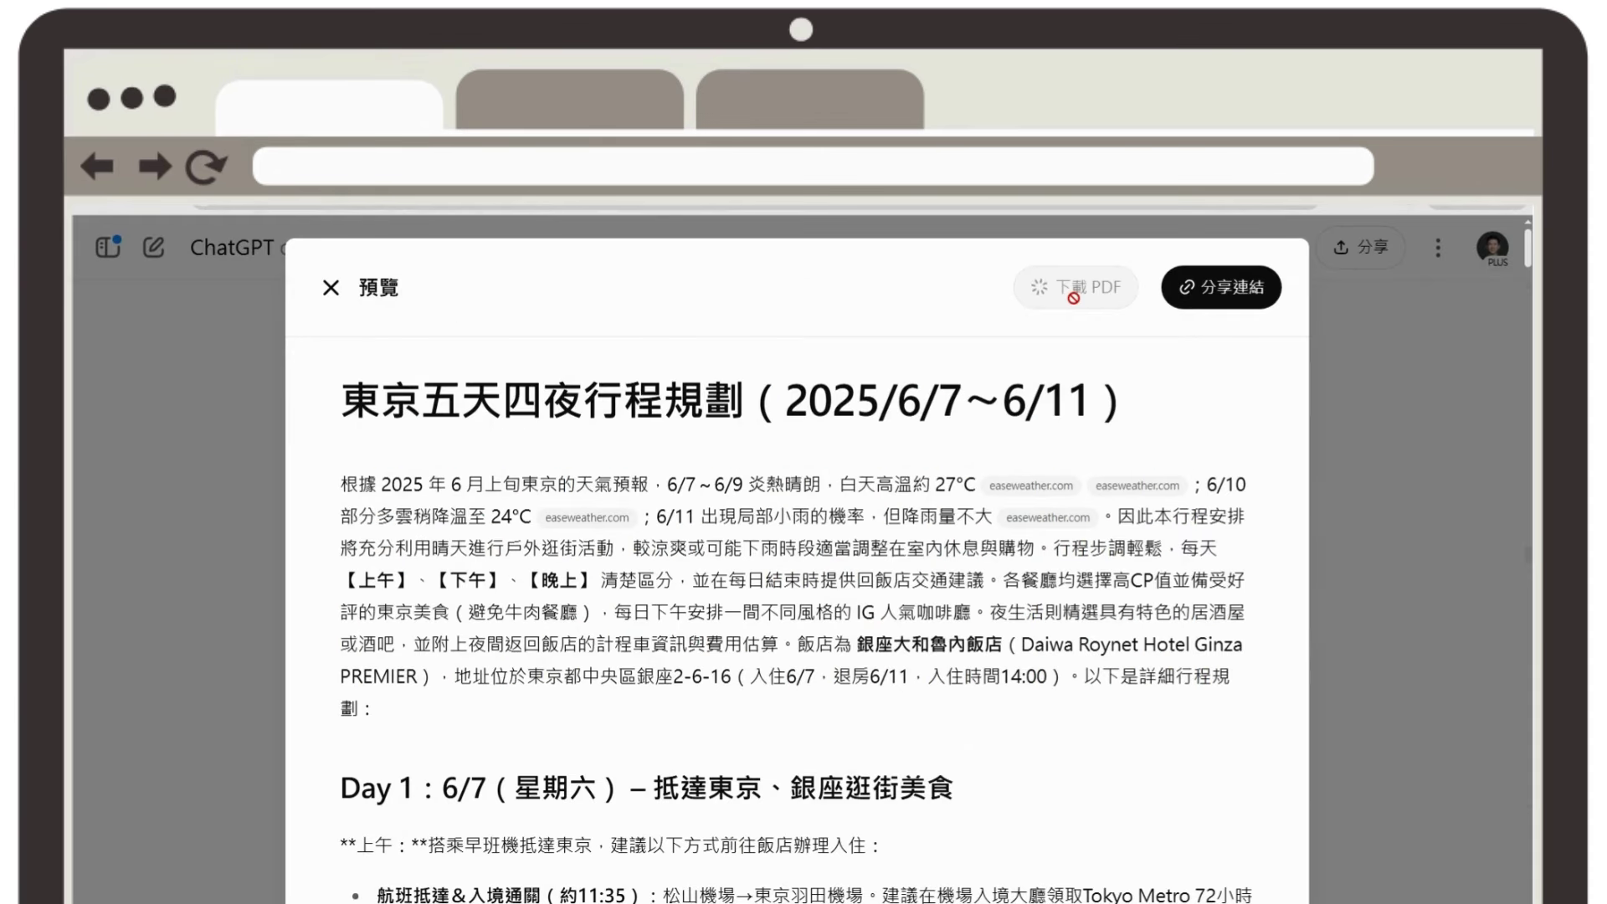
pyautogui.click(1156, 267)
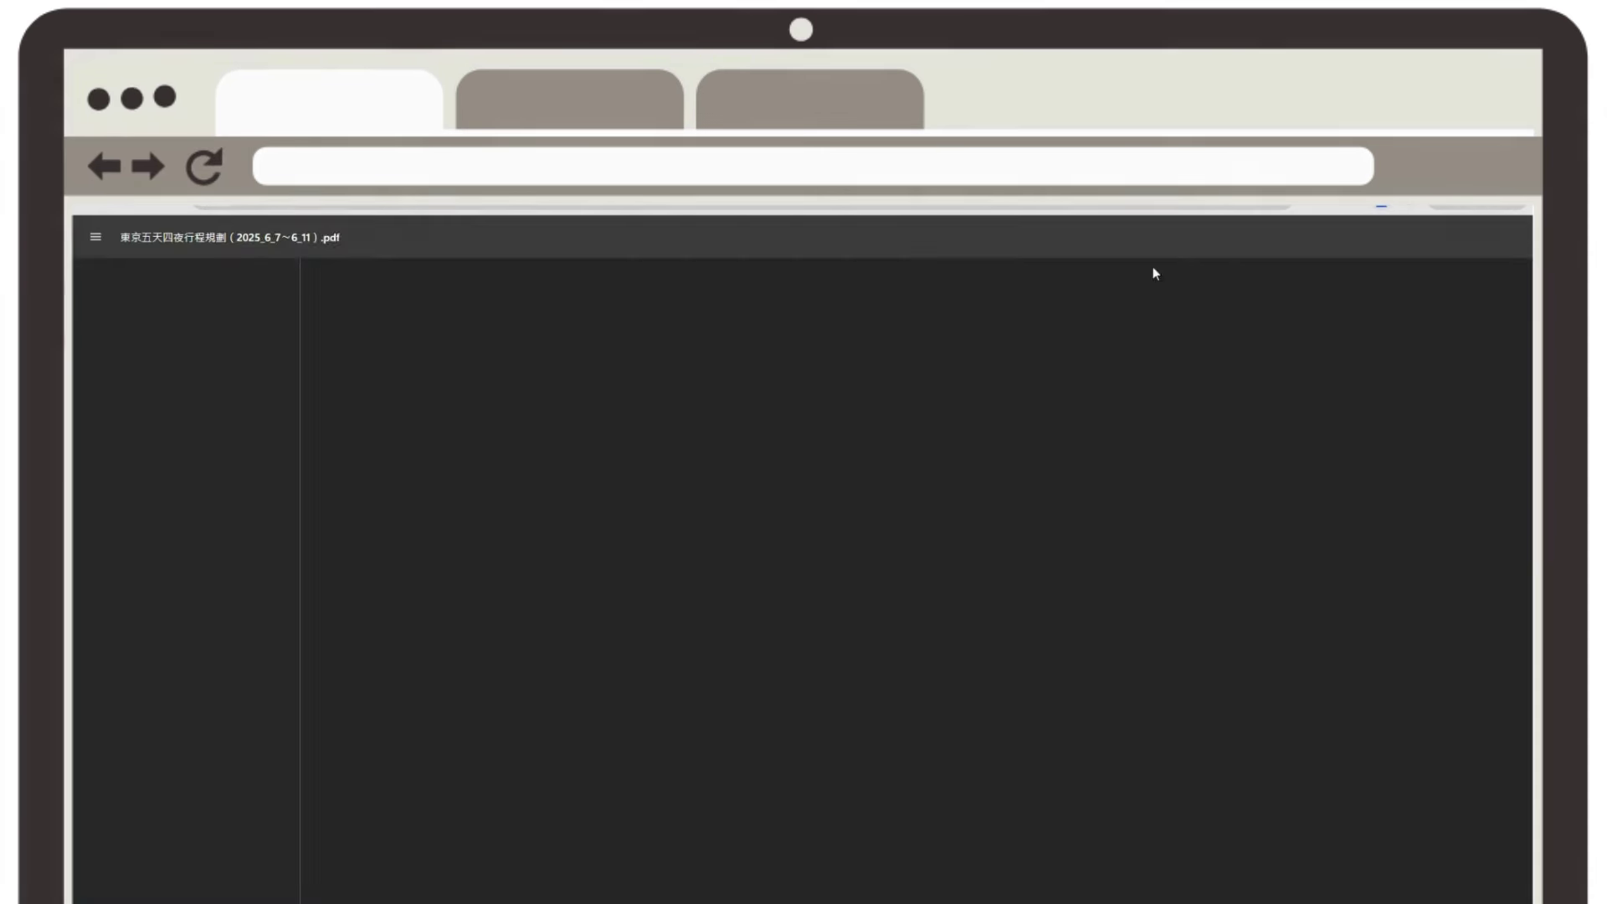
pyautogui.scroll(3, 921, 568)
pyautogui.scroll(-2, 921, 568)
pyautogui.scroll(-20, 921, 569)
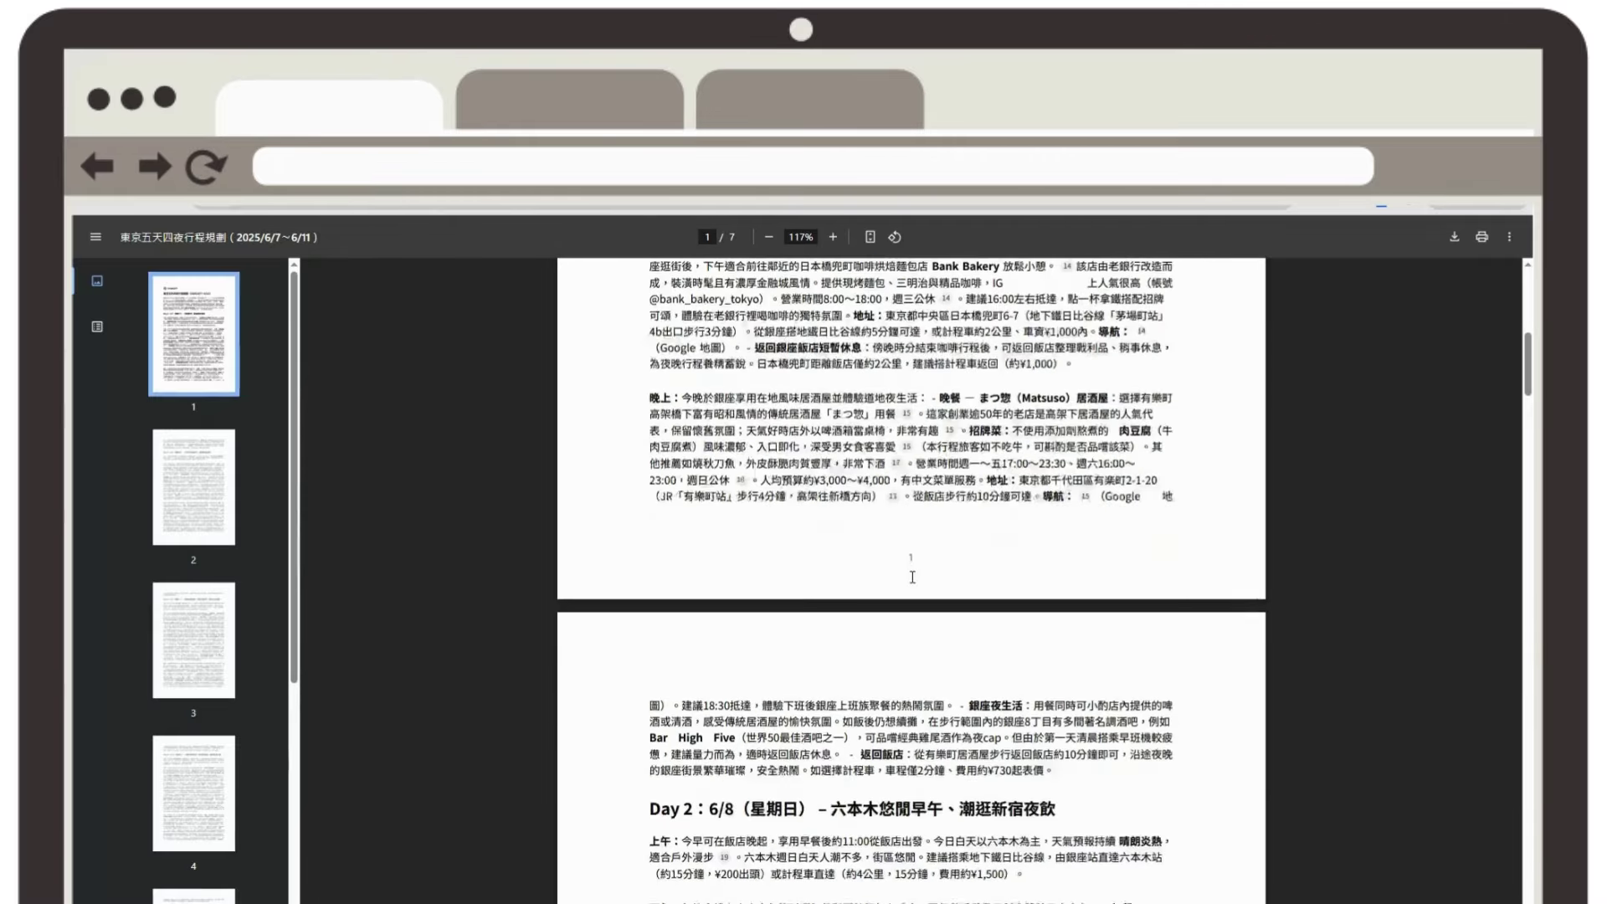